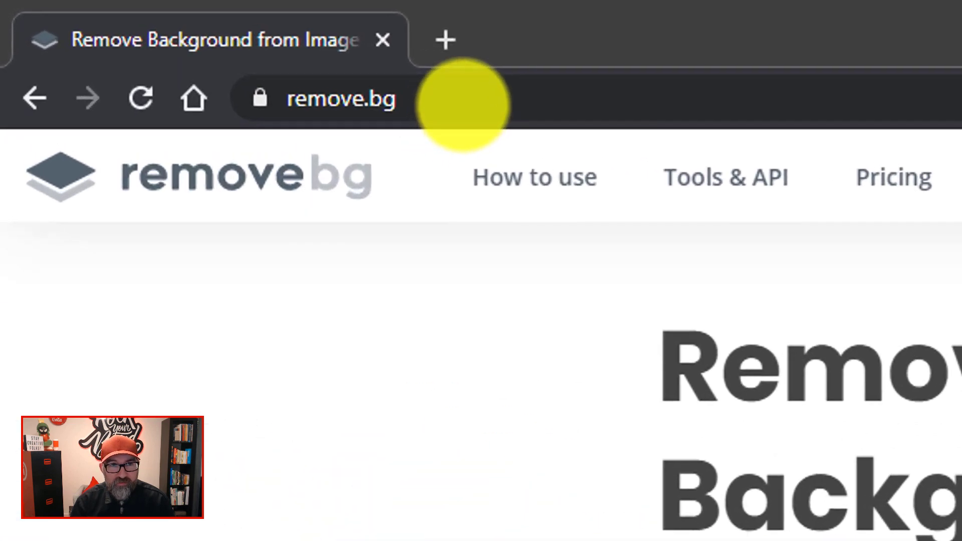
- Highlight the remove.bg web address, then go to the Pricing page
{"action": "left_click_drag", "start_coordinate": [139, 31], "coordinate": [93, 29]}
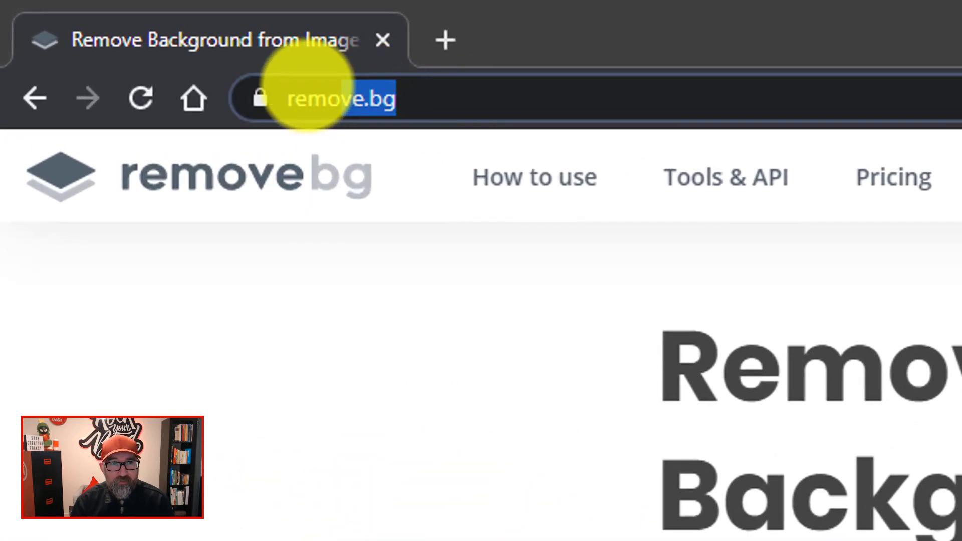
{"action": "left_click_drag", "start_coordinate": [307, 95], "coordinate": [279, 97]}
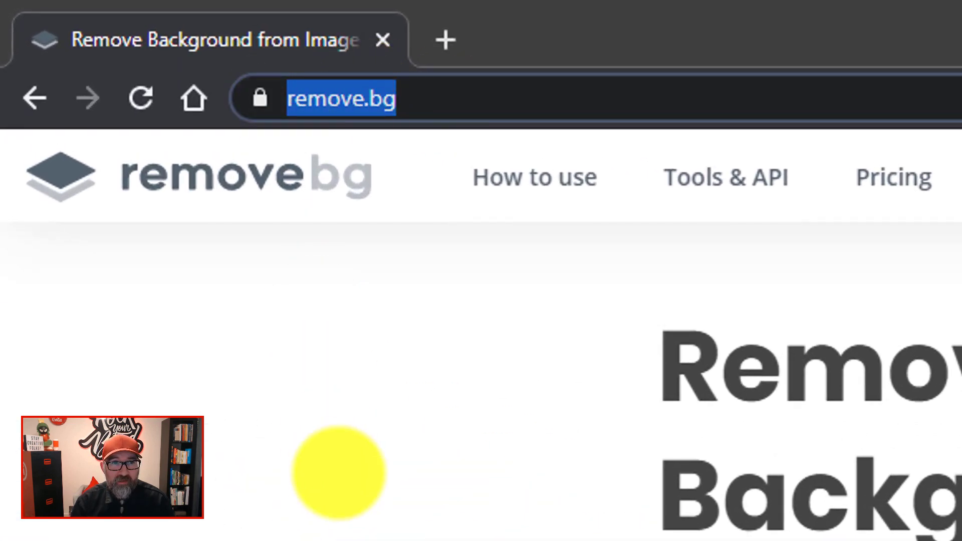
{"action": "left_click", "coordinate": [368, 376]}
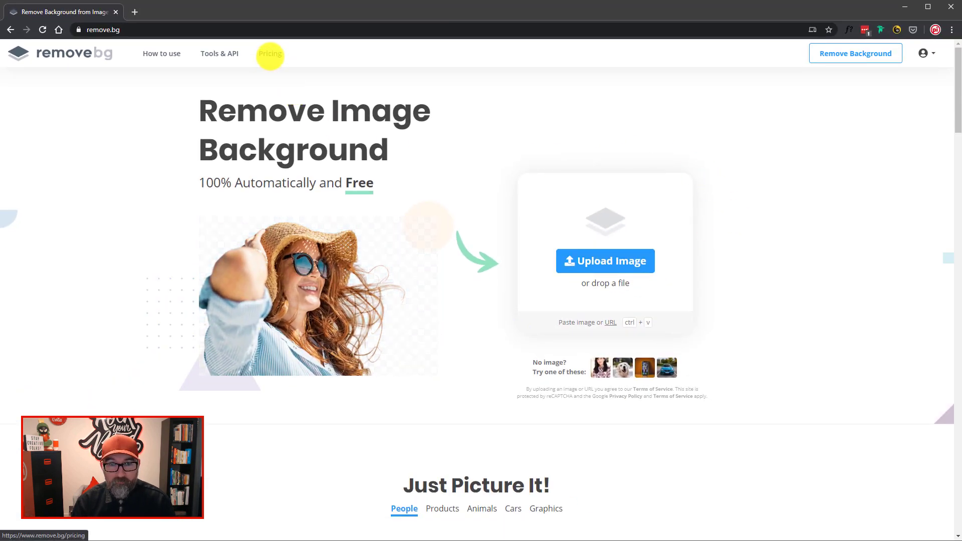
{"action": "left_click", "coordinate": [270, 54]}
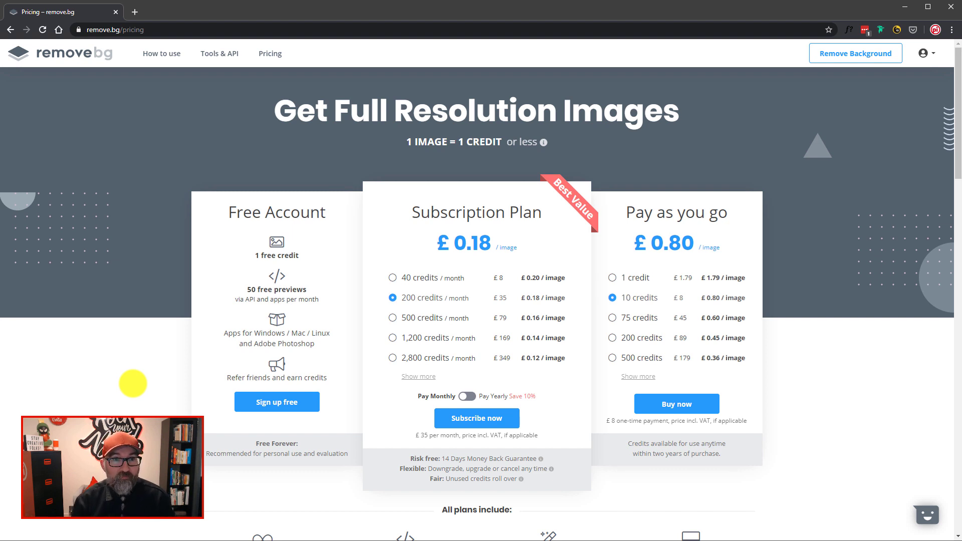
- From the home page, browse the Products, Animals, Cars, Graphics and People example cutouts
{"action": "left_click", "coordinate": [77, 54]}
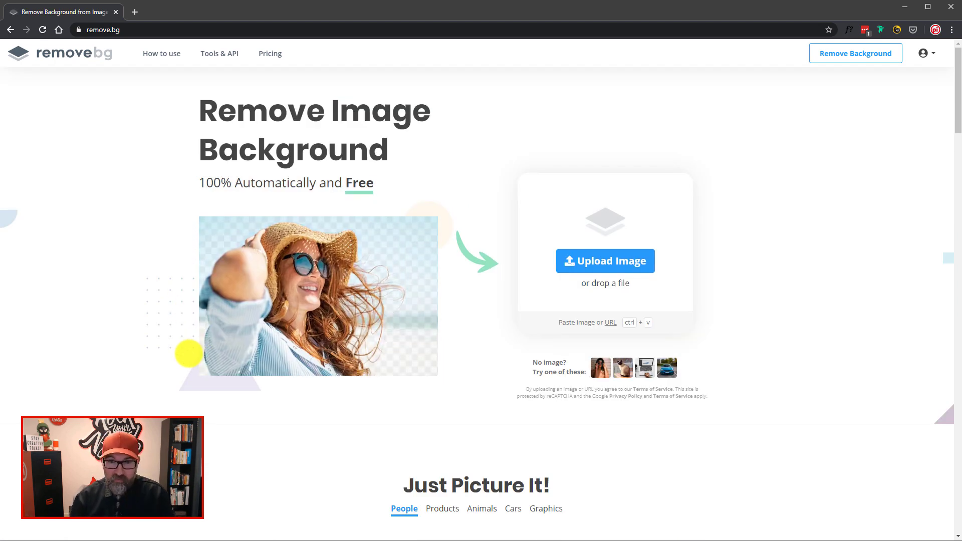
{"action": "scroll", "coordinate": [190, 351], "scroll_direction": "down", "scroll_amount": 3}
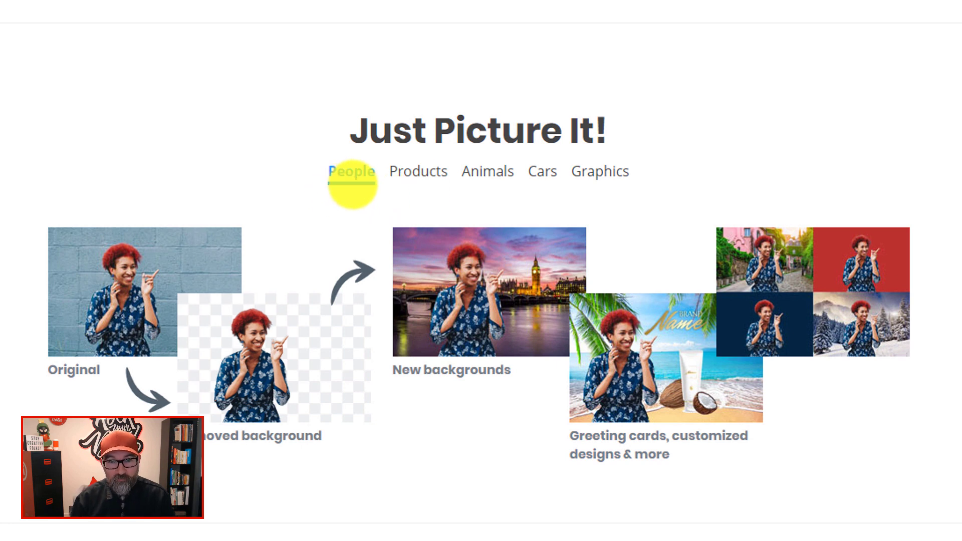
{"action": "left_click", "coordinate": [418, 175]}
{"action": "left_click", "coordinate": [486, 173]}
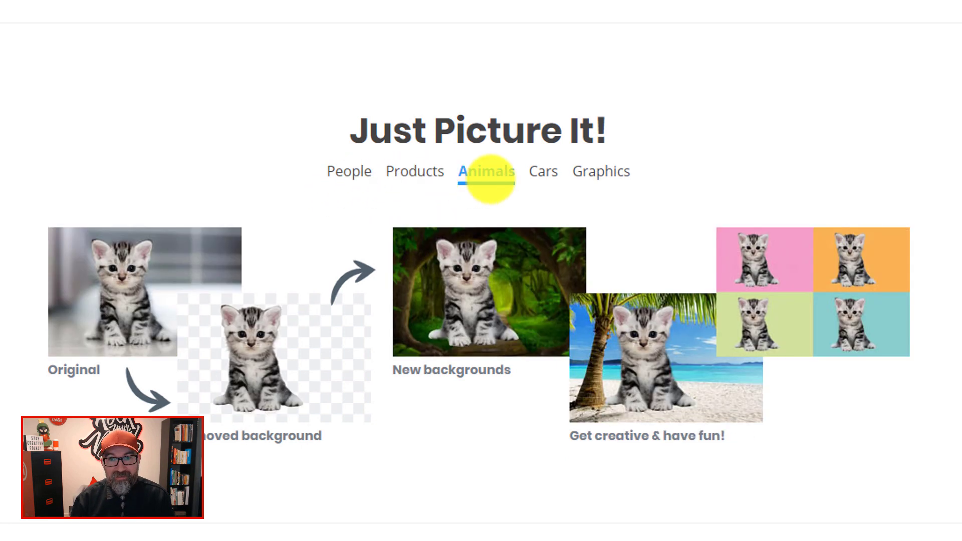
{"action": "left_click", "coordinate": [544, 173]}
{"action": "left_click", "coordinate": [614, 173]}
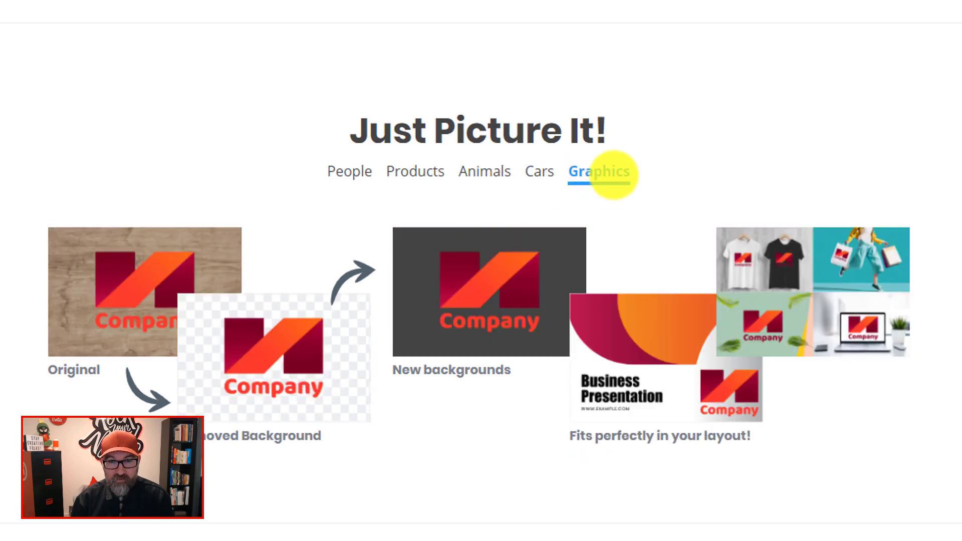
{"action": "left_click", "coordinate": [352, 173]}
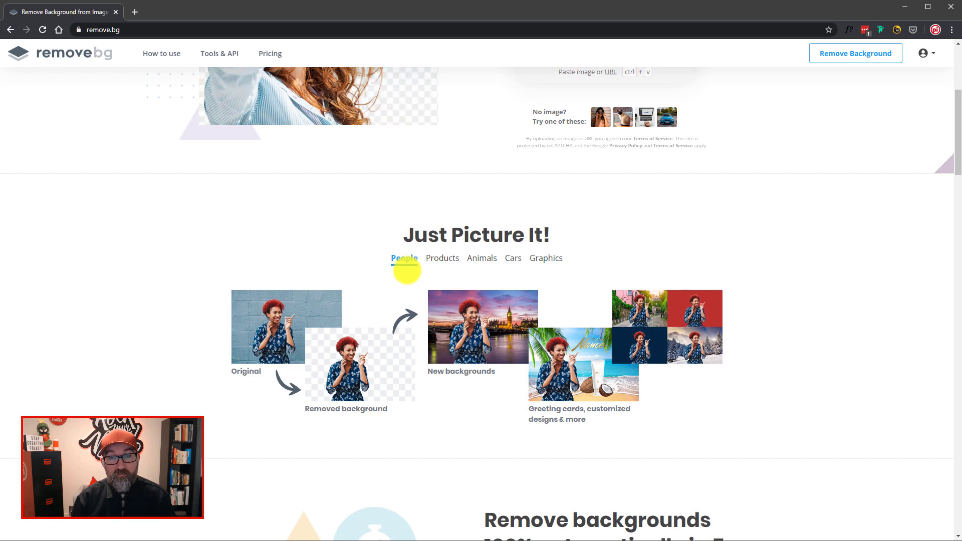
{"action": "scroll", "coordinate": [376, 285], "scroll_direction": "down", "scroll_amount": 13}
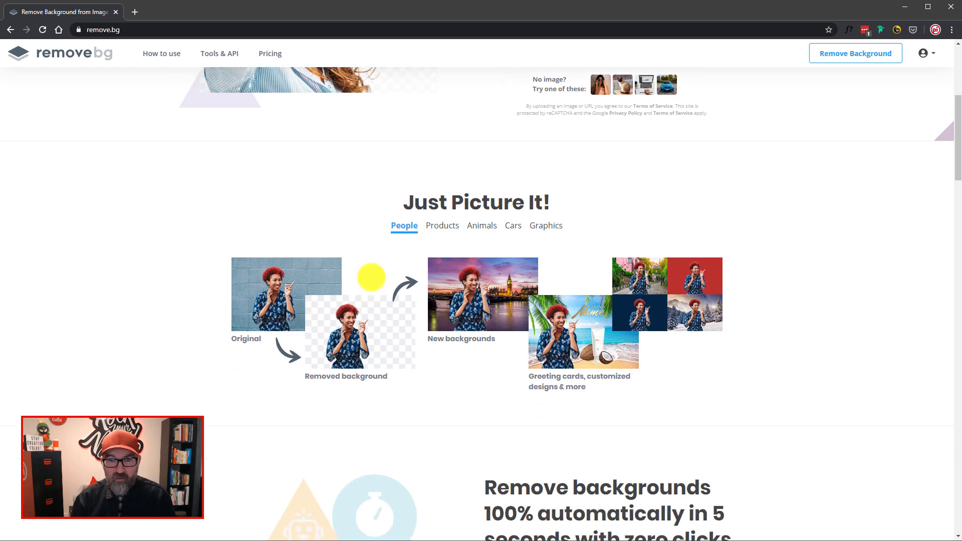
{"action": "scroll", "coordinate": [280, 289], "scroll_direction": "down", "scroll_amount": 15}
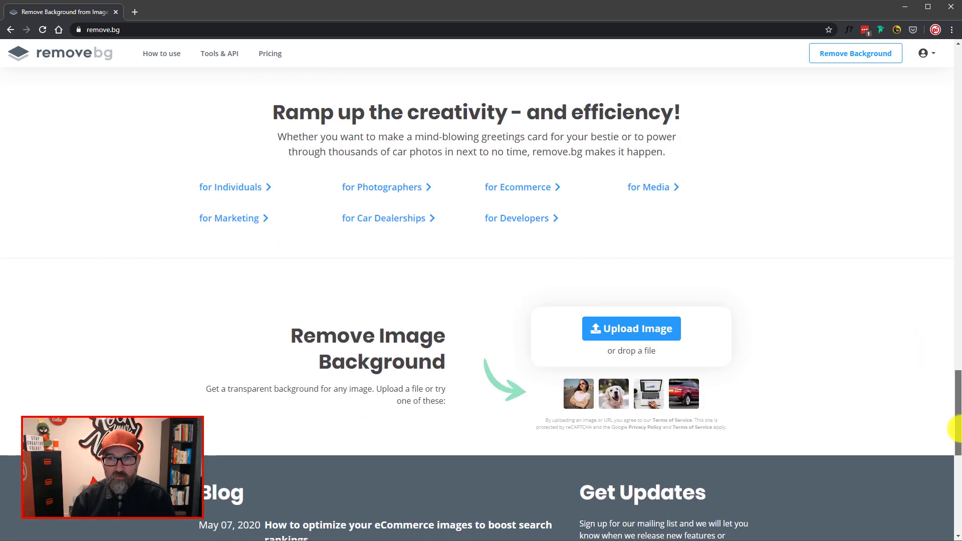
{"action": "left_click_drag", "start_coordinate": [958, 414], "coordinate": [958, 75]}
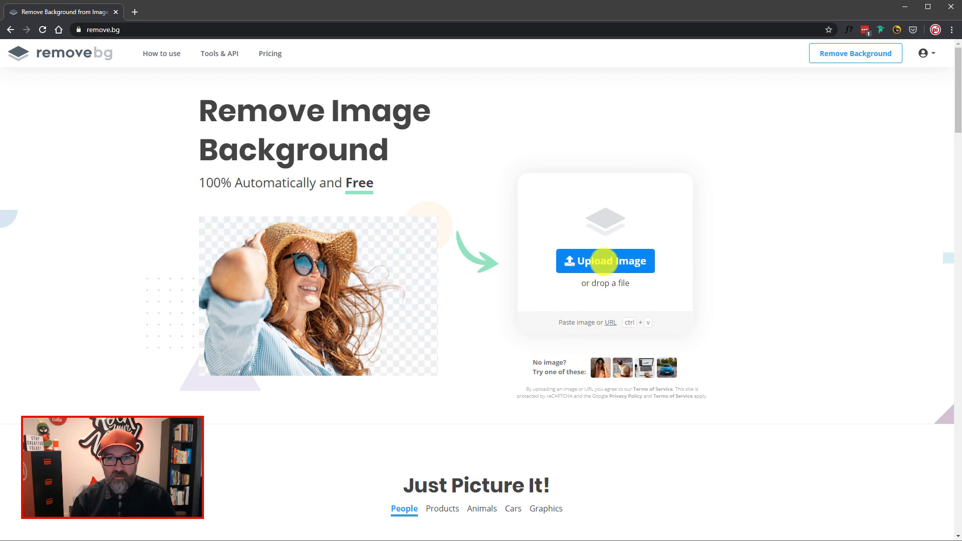
- Upload HeadshotCol.jpg and review its 500 × 500 preview and 1089 × 1089 download options
{"action": "left_click", "coordinate": [619, 260]}
{"action": "left_click", "coordinate": [515, 305]}
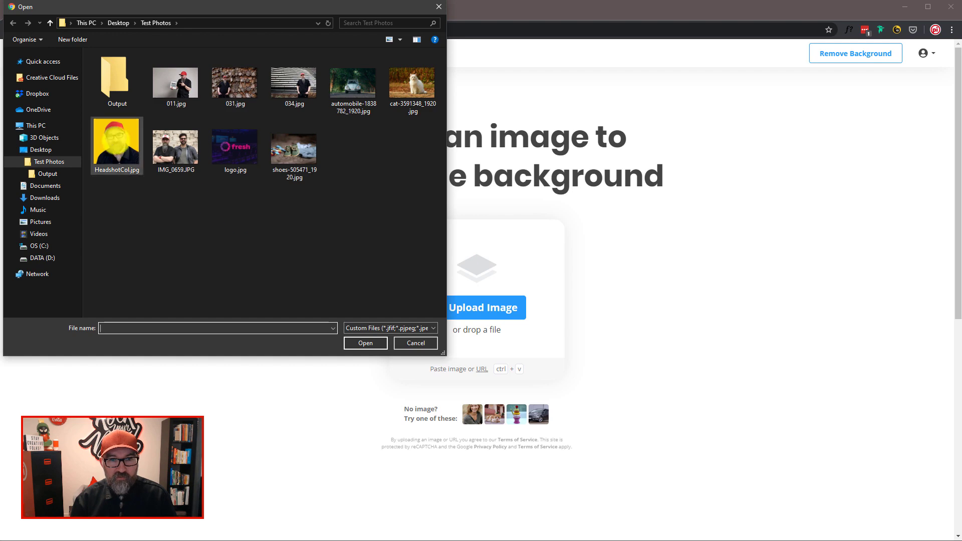
{"action": "left_click", "coordinate": [116, 145]}
{"action": "left_click", "coordinate": [366, 341]}
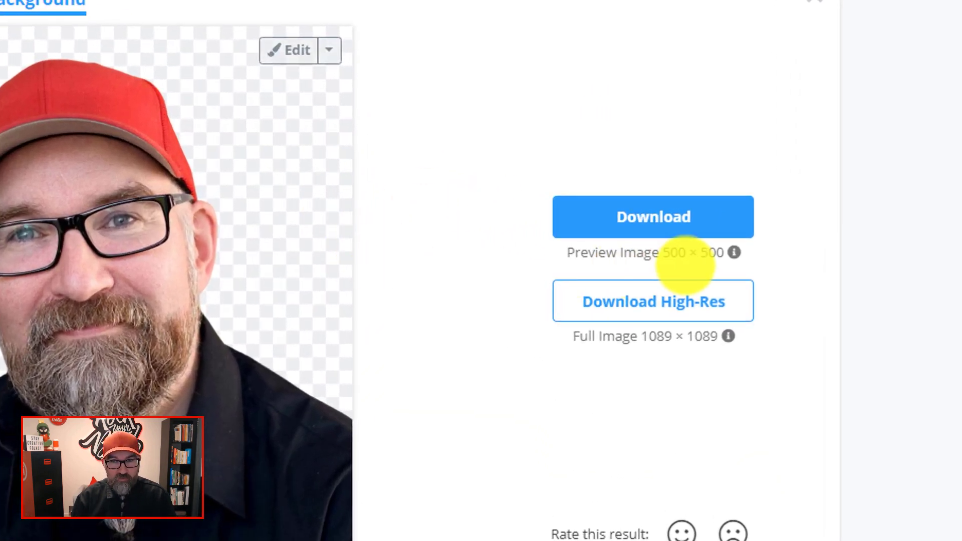
{"action": "mouse_move", "coordinate": [733, 252]}
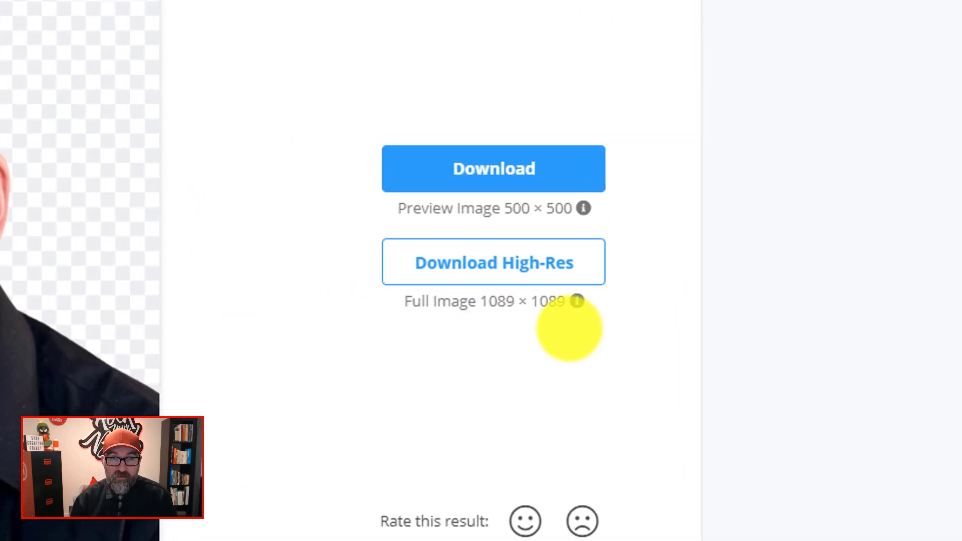
{"action": "mouse_move", "coordinate": [577, 301]}
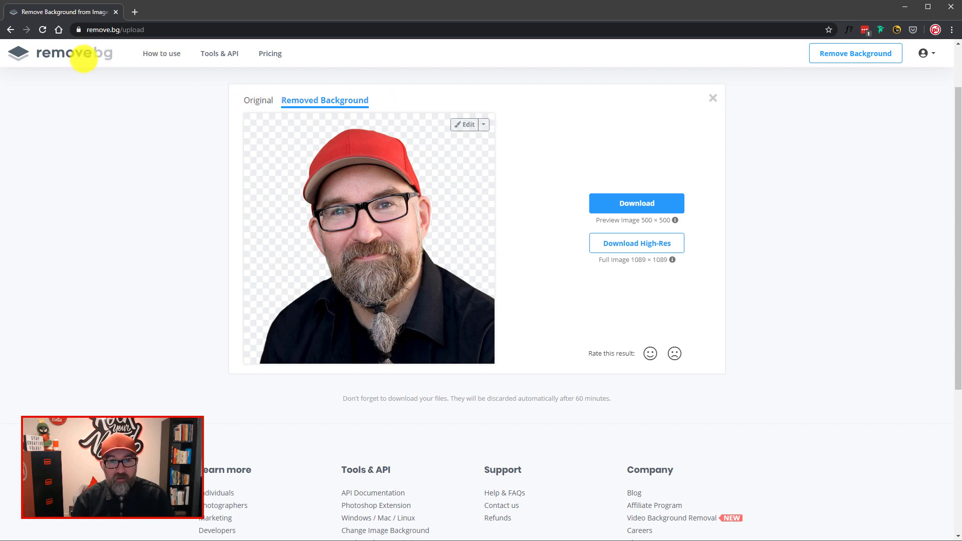
- Return to the home page and upload 011.jpg for background removal
{"action": "left_click", "coordinate": [81, 54]}
{"action": "left_click", "coordinate": [603, 261]}
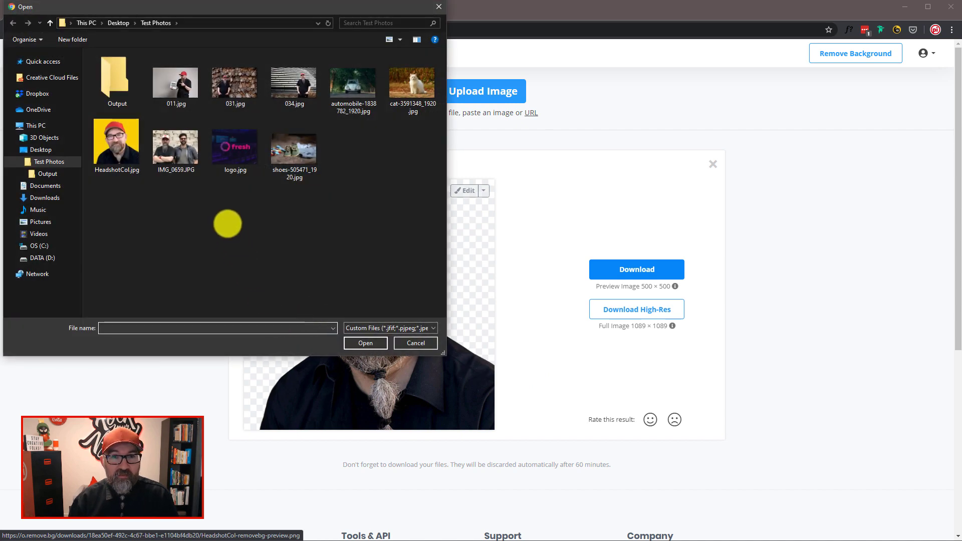
{"action": "left_click", "coordinate": [175, 81]}
{"action": "left_click", "coordinate": [366, 343]}
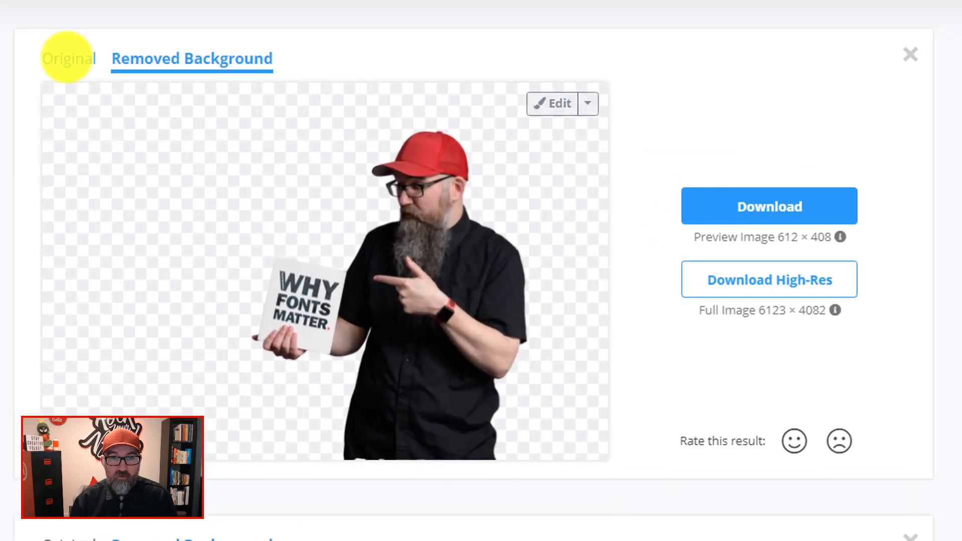
- Compare the original grey-background photo with the cutout, ending on the Removed Background view
{"action": "left_click", "coordinate": [68, 58]}
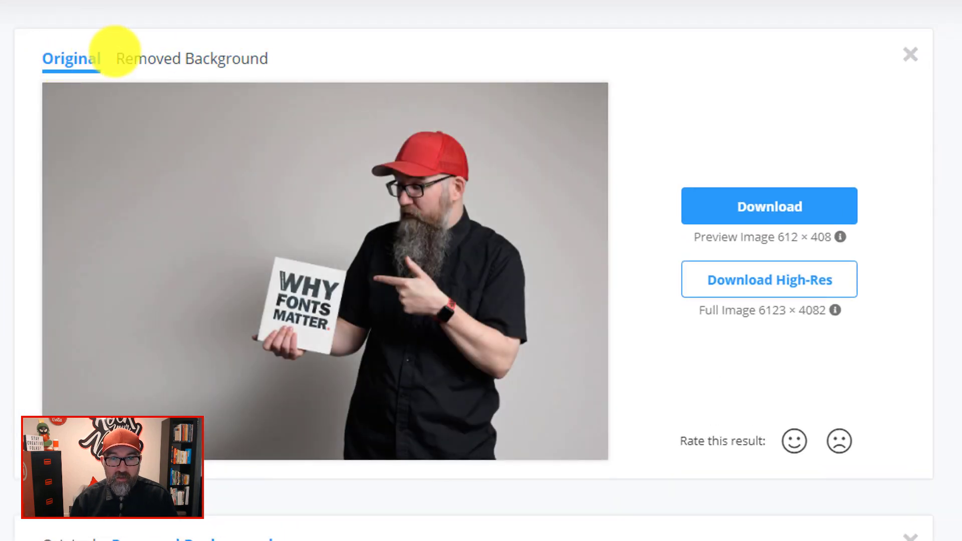
{"action": "left_click", "coordinate": [191, 59]}
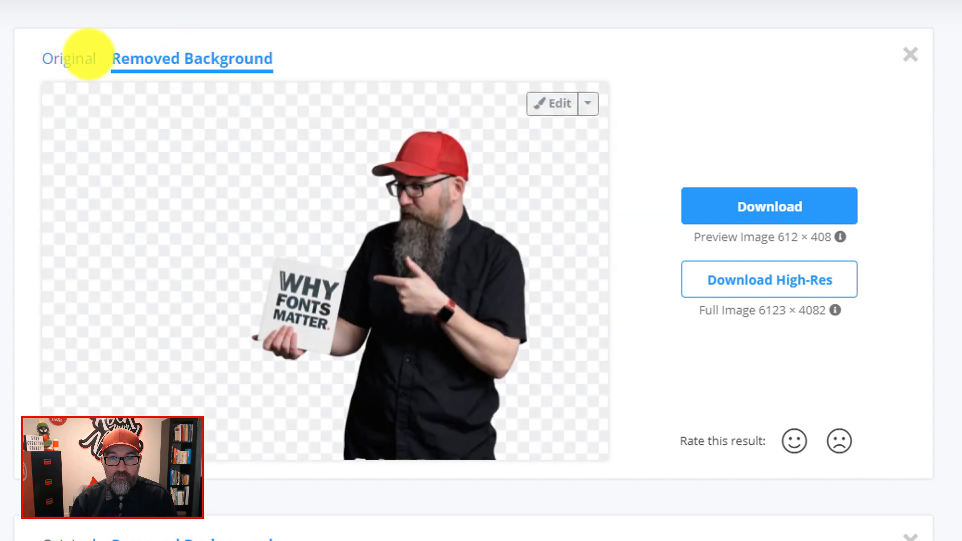
{"action": "left_click", "coordinate": [80, 56]}
{"action": "left_click", "coordinate": [173, 54]}
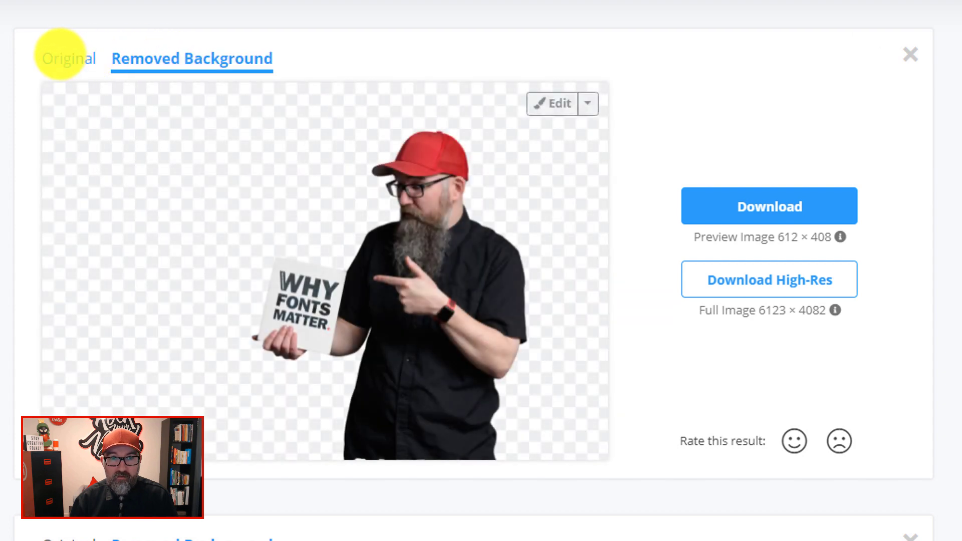
{"action": "left_click", "coordinate": [70, 54]}
{"action": "left_click", "coordinate": [185, 59]}
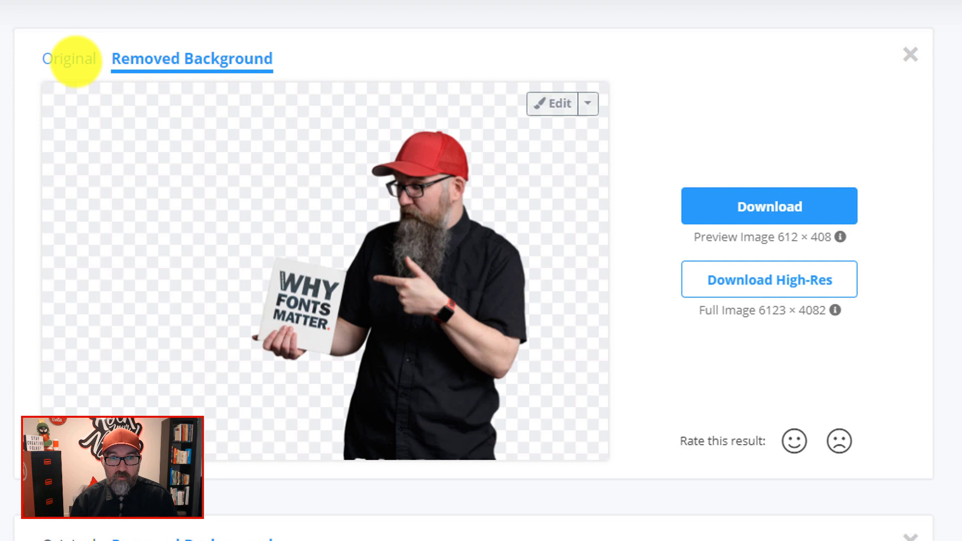
{"action": "left_click", "coordinate": [75, 59]}
{"action": "left_click", "coordinate": [146, 59]}
{"action": "left_click", "coordinate": [72, 59]}
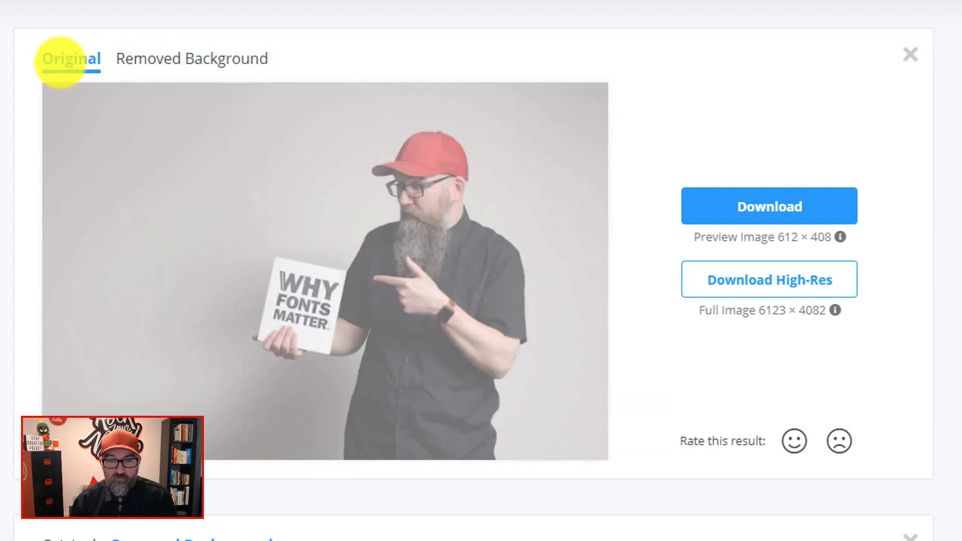
{"action": "left_click", "coordinate": [200, 60]}
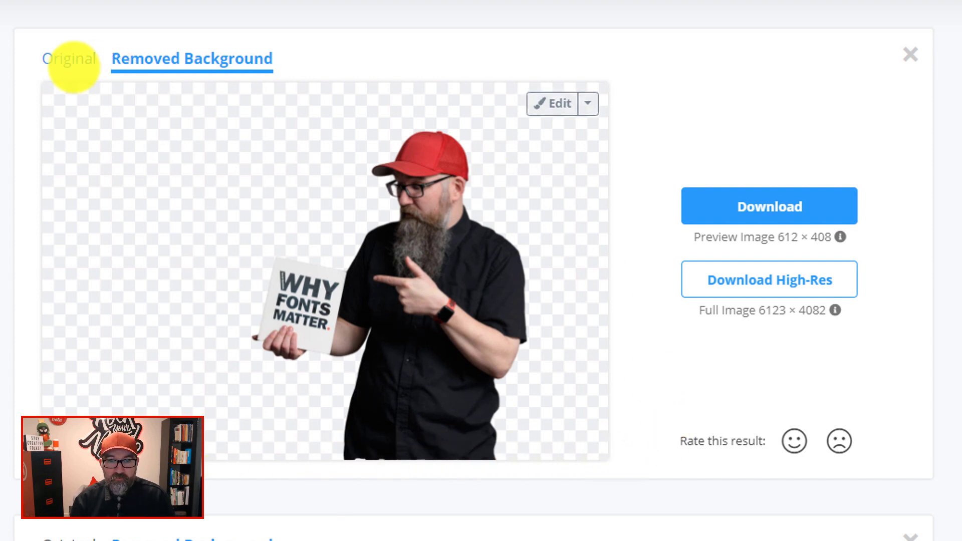
{"action": "left_click", "coordinate": [71, 60]}
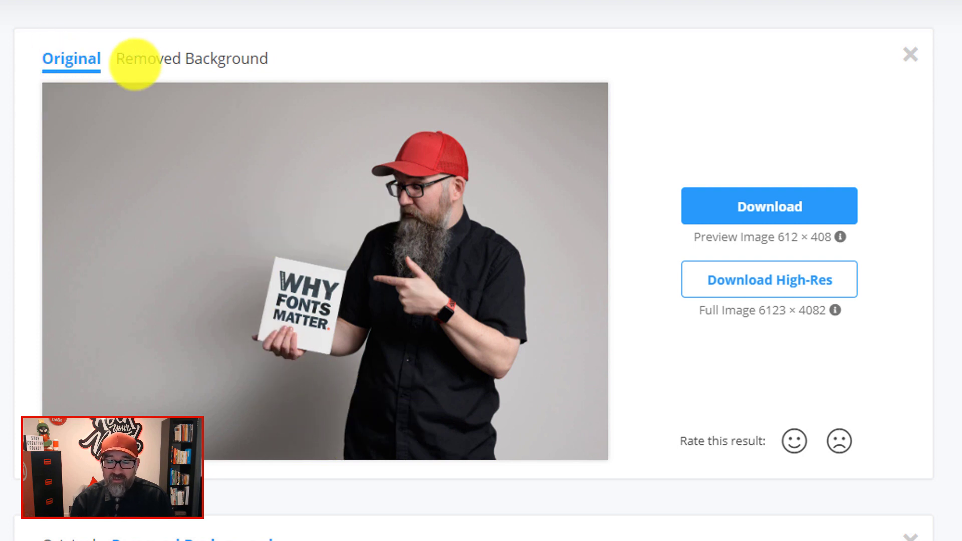
{"action": "left_click", "coordinate": [148, 61]}
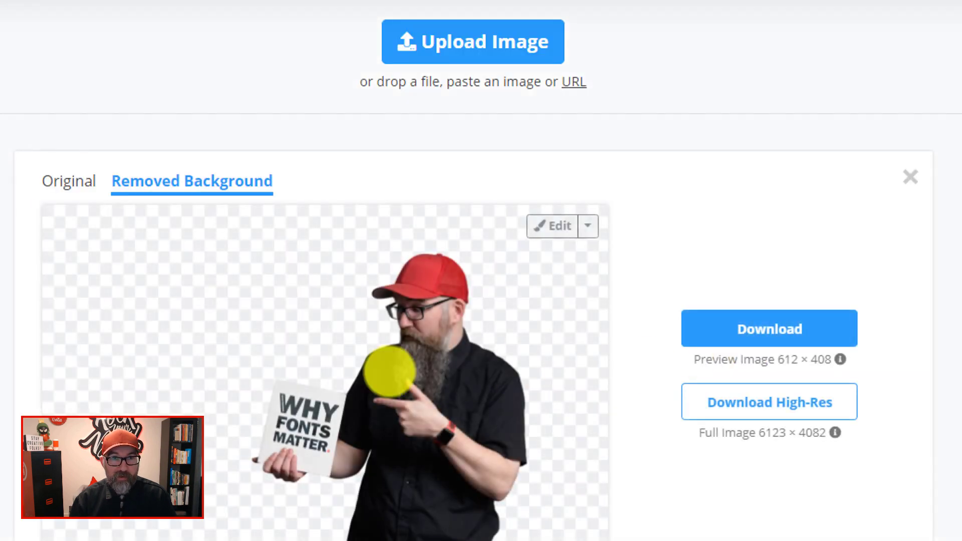
- Upload 031.jpg, compare the log-pile original with the cutout, and open the cutout for editing
{"action": "left_click", "coordinate": [20, 41]}
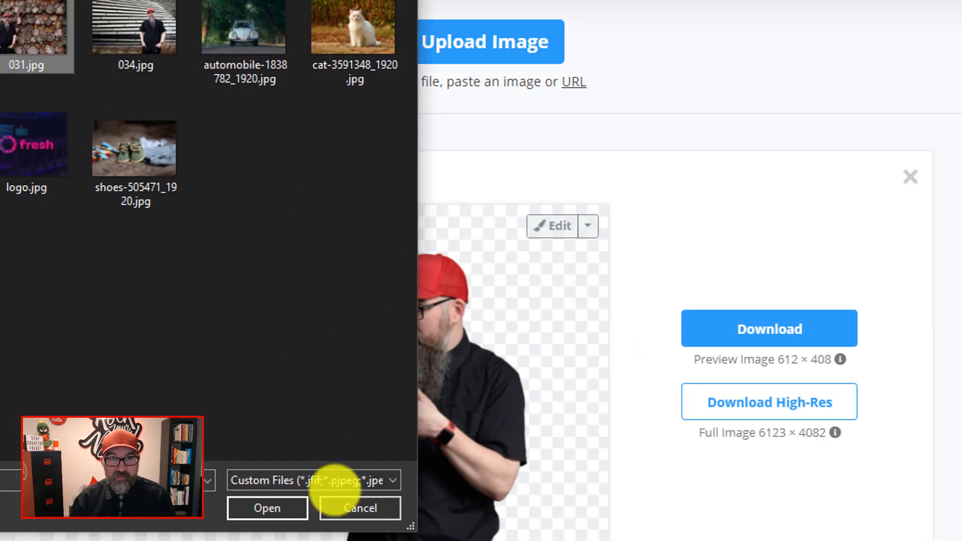
{"action": "left_click", "coordinate": [275, 508]}
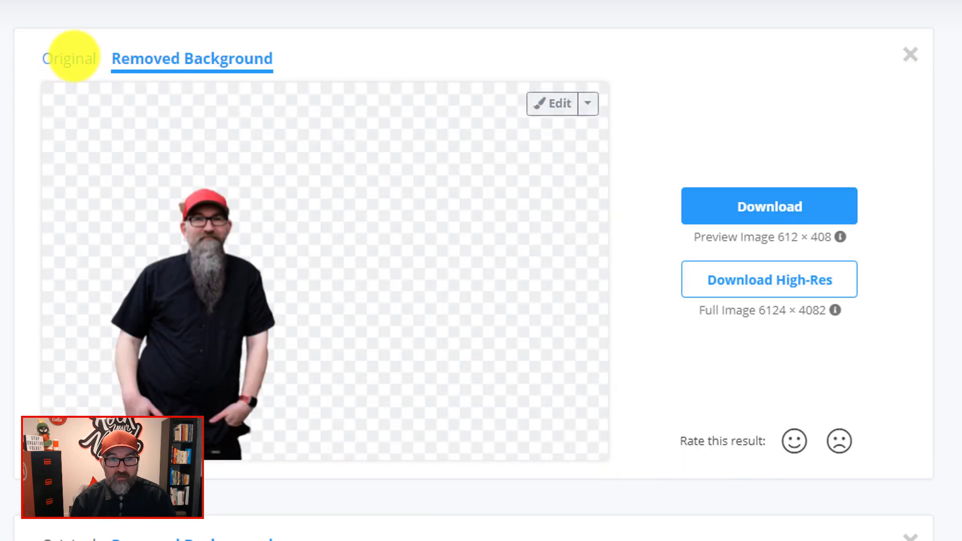
{"action": "left_click", "coordinate": [79, 60]}
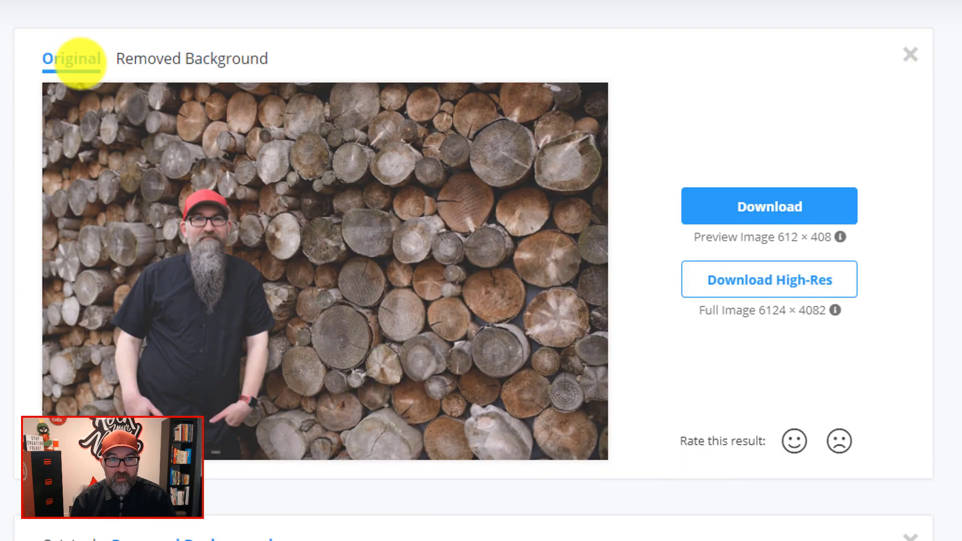
{"action": "left_click", "coordinate": [221, 59]}
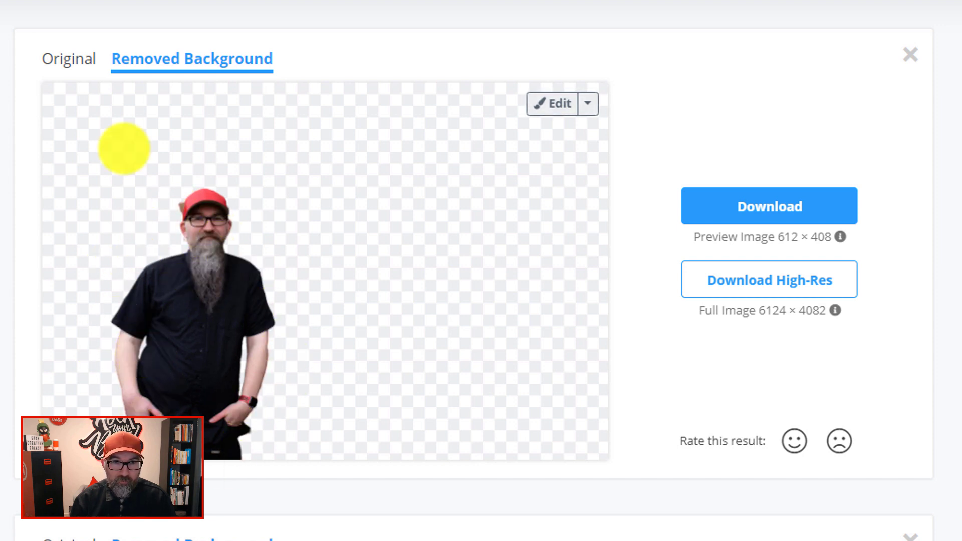
{"action": "left_click", "coordinate": [70, 59]}
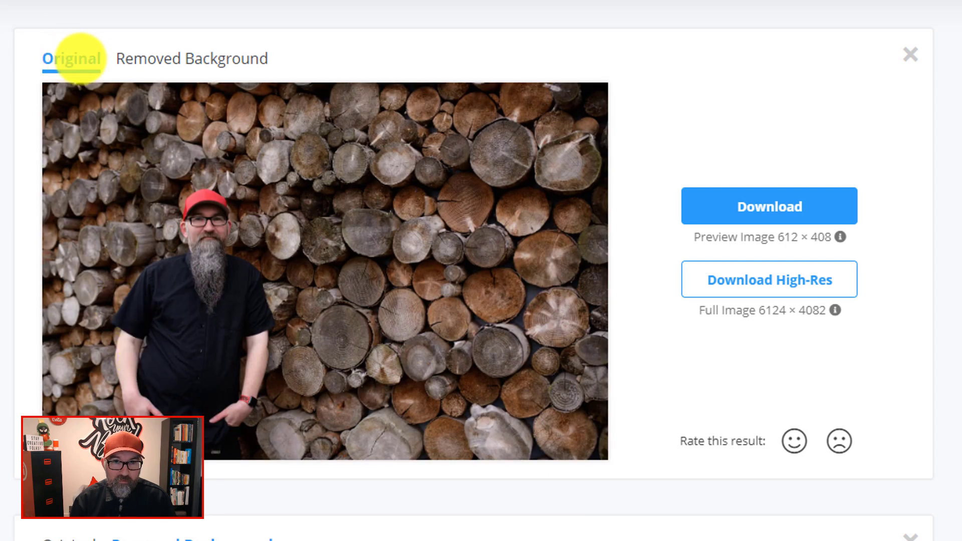
{"action": "left_click", "coordinate": [150, 59]}
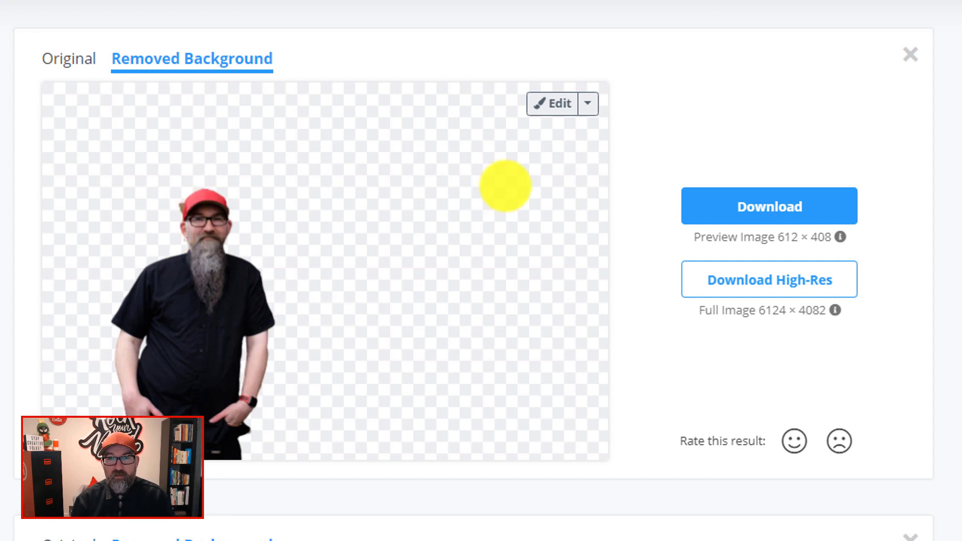
{"action": "left_click", "coordinate": [548, 102]}
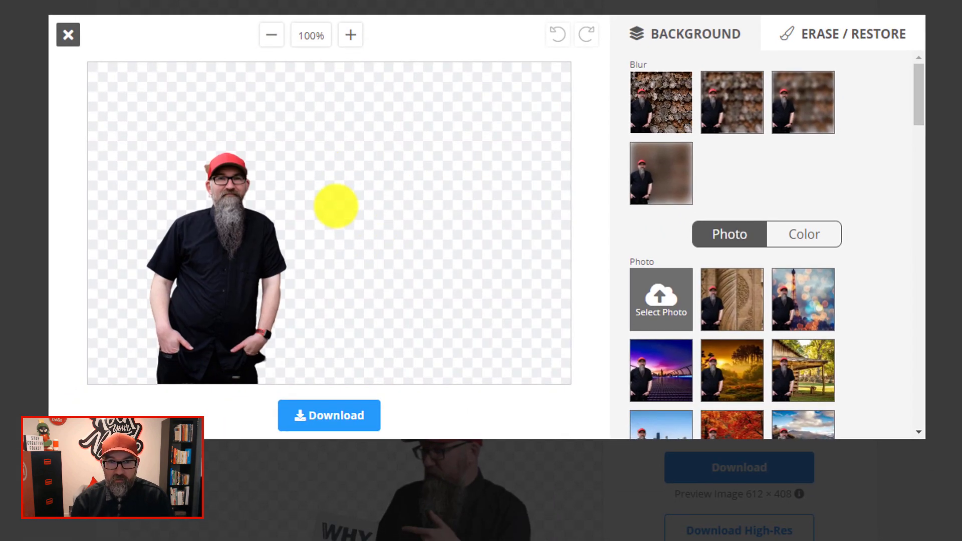
- Zoom in four steps on the cutout to inspect its edges
{"action": "left_click", "coordinate": [350, 35]}
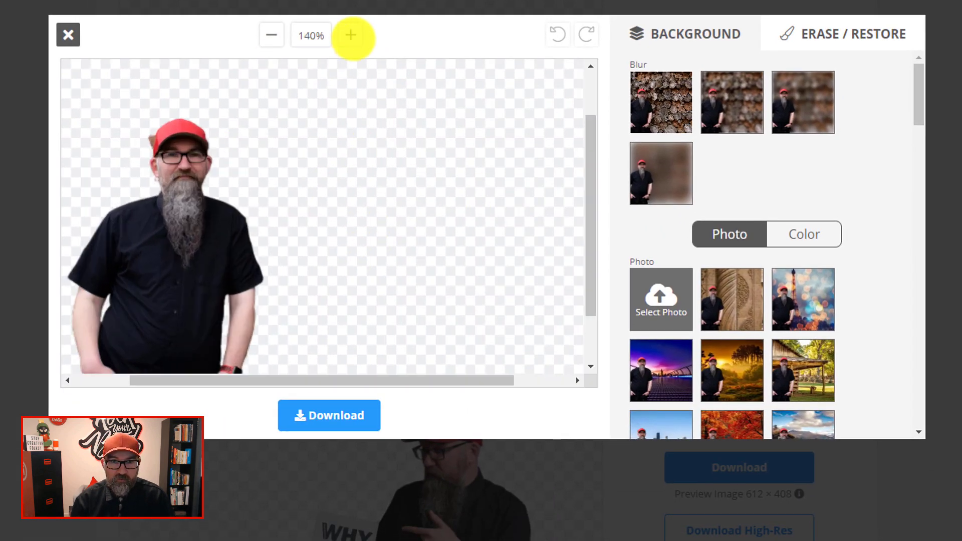
{"action": "left_click", "coordinate": [351, 35]}
{"action": "left_click", "coordinate": [351, 35]}
{"action": "left_click", "coordinate": [351, 35]}
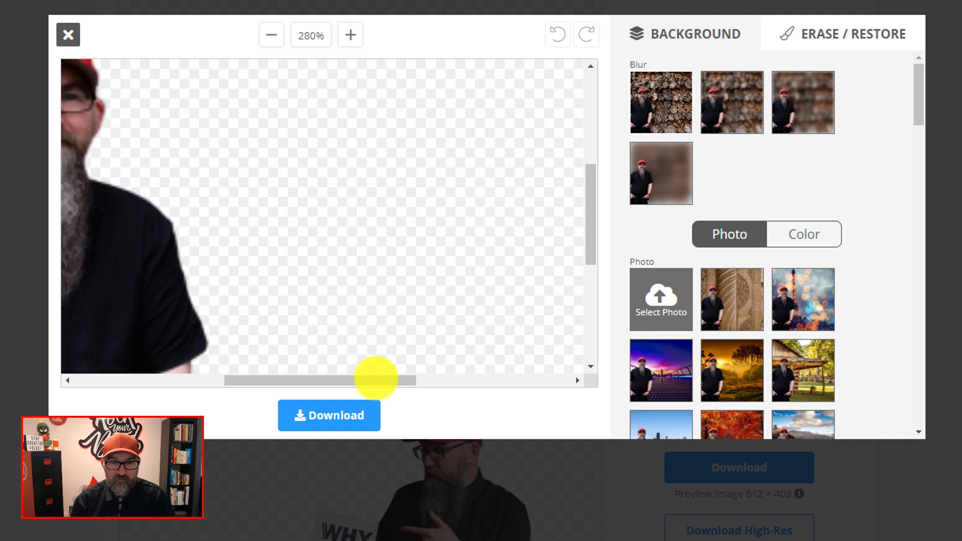
{"action": "left_click_drag", "start_coordinate": [375, 381], "coordinate": [267, 380]}
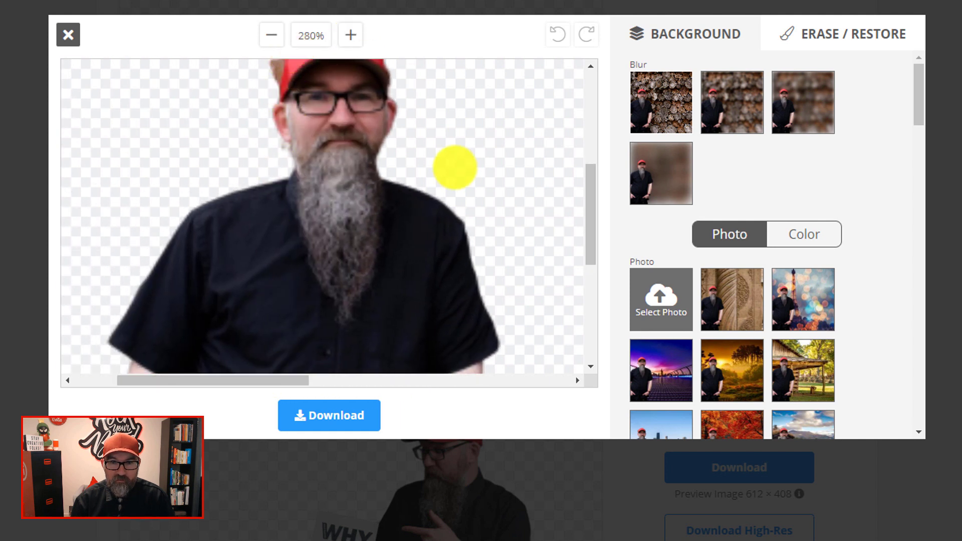
{"action": "left_click_drag", "start_coordinate": [586, 206], "coordinate": [583, 172]}
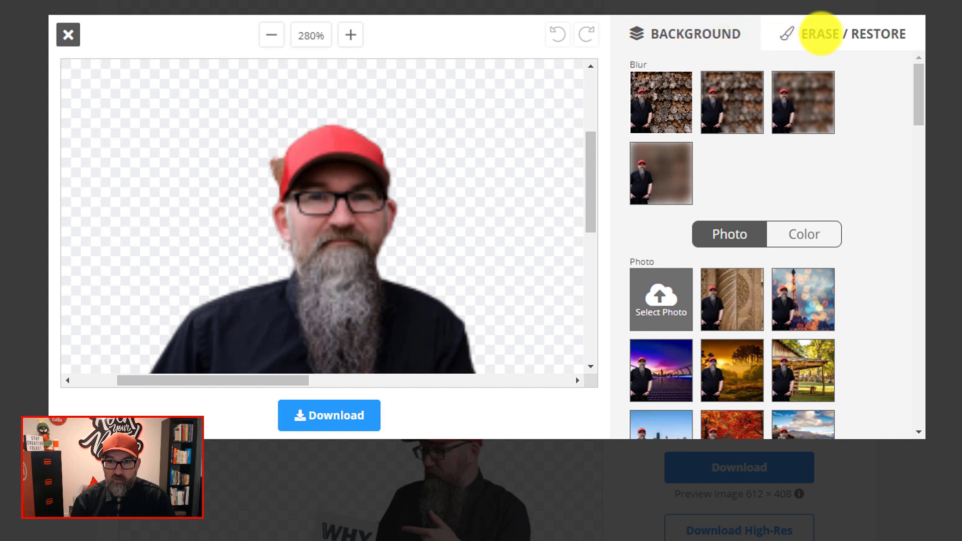
- Restore a patch beside the head, then switch back to Erase and adjust Brush Size
{"action": "left_click", "coordinate": [821, 33]}
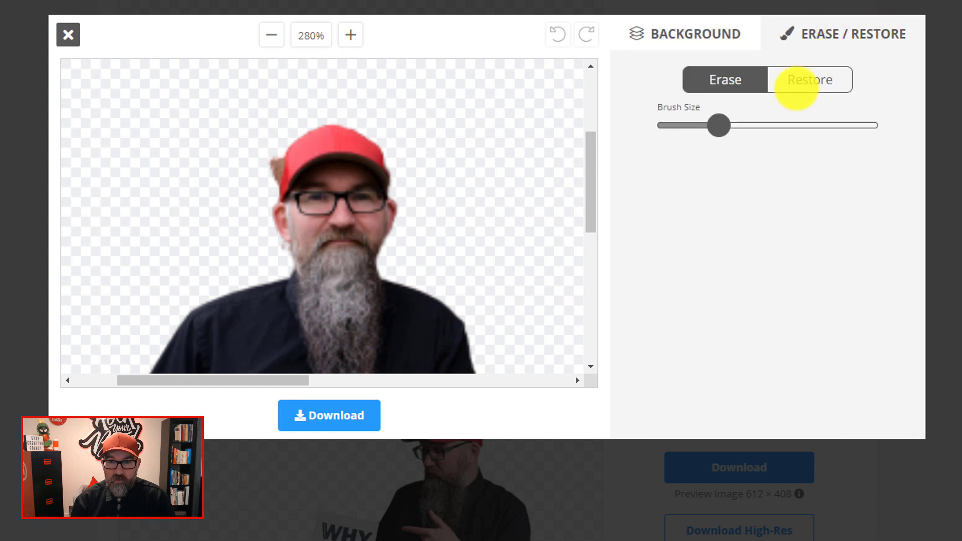
{"action": "left_click", "coordinate": [796, 89]}
{"action": "mouse_move", "coordinate": [481, 145]}
{"action": "left_mouse_down"}
{"action": "mouse_move", "coordinate": [481, 120]}
{"action": "mouse_move", "coordinate": [494, 151]}
{"action": "mouse_move", "coordinate": [524, 160]}
{"action": "mouse_move", "coordinate": [505, 153]}
{"action": "mouse_move", "coordinate": [508, 123]}
{"action": "mouse_move", "coordinate": [524, 128]}
{"action": "mouse_move", "coordinate": [470, 104]}
{"action": "mouse_move", "coordinate": [489, 185]}
{"action": "mouse_move", "coordinate": [469, 159]}
{"action": "mouse_move", "coordinate": [501, 182]}
{"action": "mouse_move", "coordinate": [525, 159]}
{"action": "mouse_move", "coordinate": [515, 114]}
{"action": "mouse_move", "coordinate": [534, 180]}
{"action": "left_mouse_up"}
{"action": "left_click", "coordinate": [724, 81]}
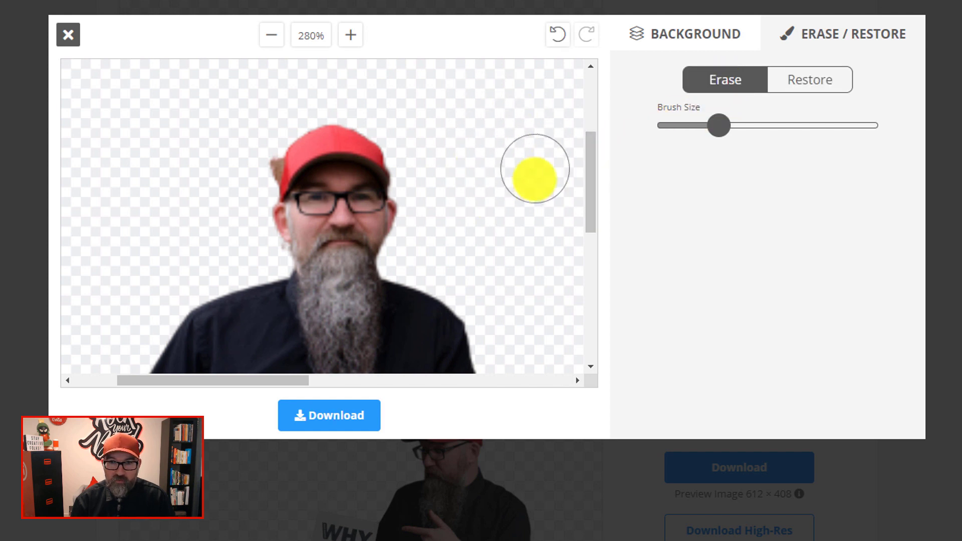
{"action": "mouse_move", "coordinate": [719, 125]}
{"action": "left_mouse_down"}
{"action": "mouse_move", "coordinate": [833, 125]}
{"action": "mouse_move", "coordinate": [693, 126]}
{"action": "left_mouse_up"}
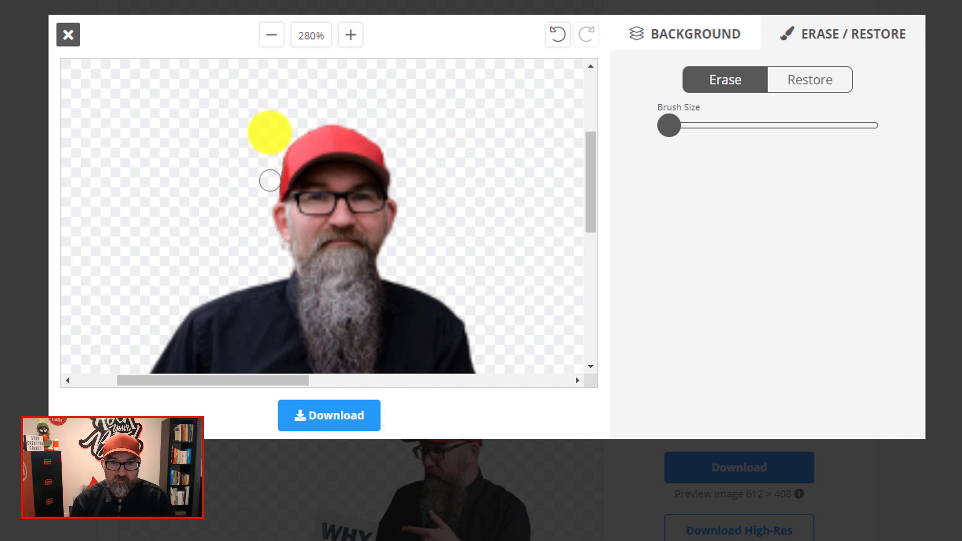
- Zoom back out until the whole image fits the view
{"action": "left_click", "coordinate": [271, 34]}
{"action": "left_click", "coordinate": [271, 35]}
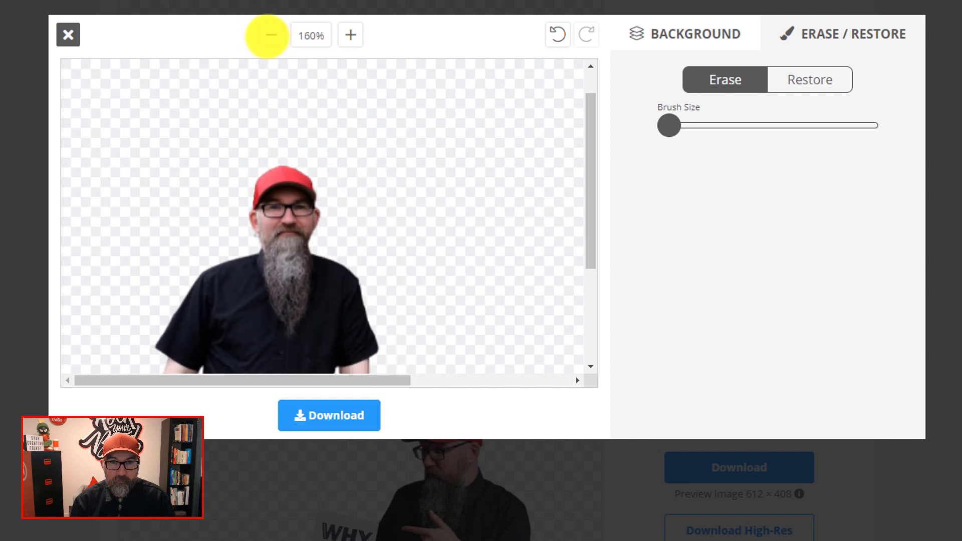
{"action": "left_click", "coordinate": [271, 35]}
{"action": "left_click", "coordinate": [271, 34]}
{"action": "left_click", "coordinate": [271, 35]}
{"action": "left_click", "coordinate": [271, 34]}
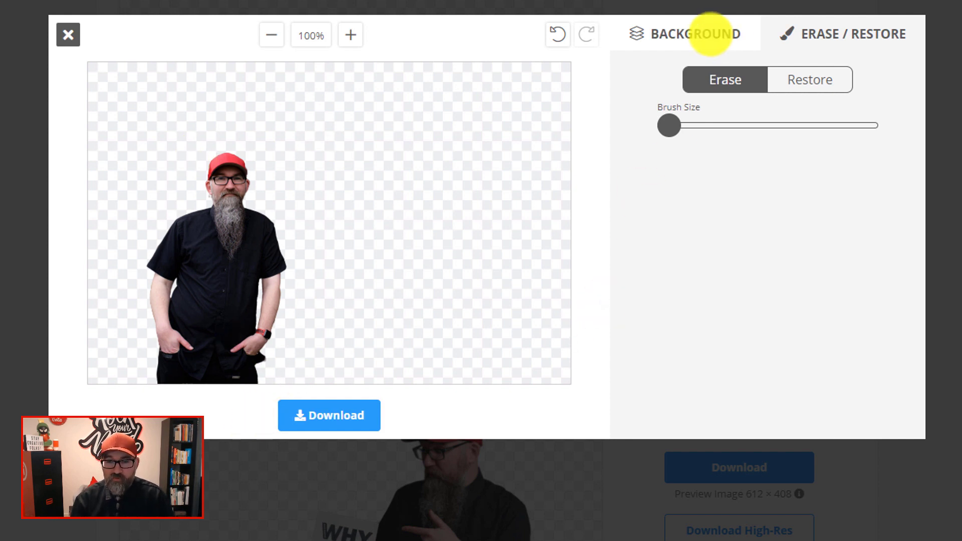
- Preview carved column, Eiffel tower bokeh, beach and snowy mountain road backgrounds behind the man
{"action": "left_click", "coordinate": [710, 34]}
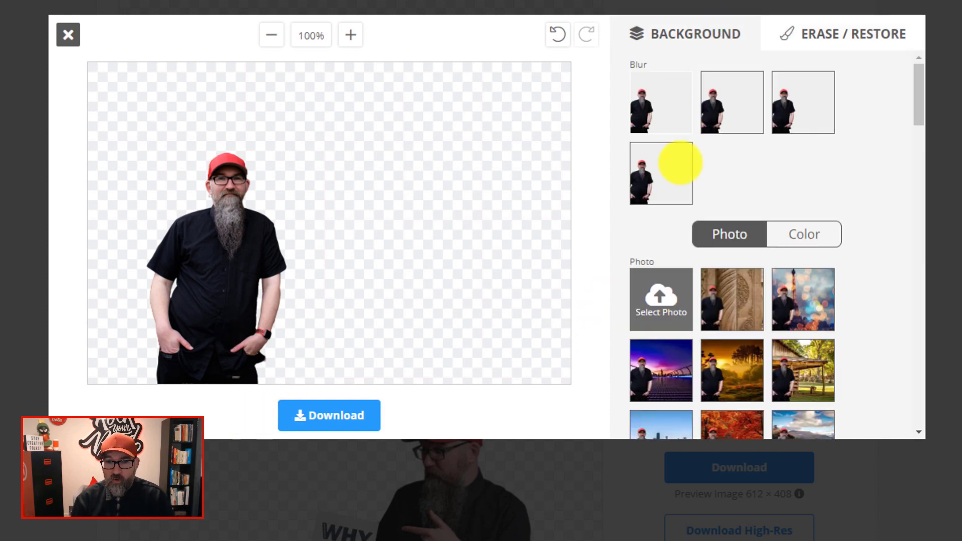
{"action": "left_click", "coordinate": [740, 302]}
{"action": "left_click", "coordinate": [792, 313]}
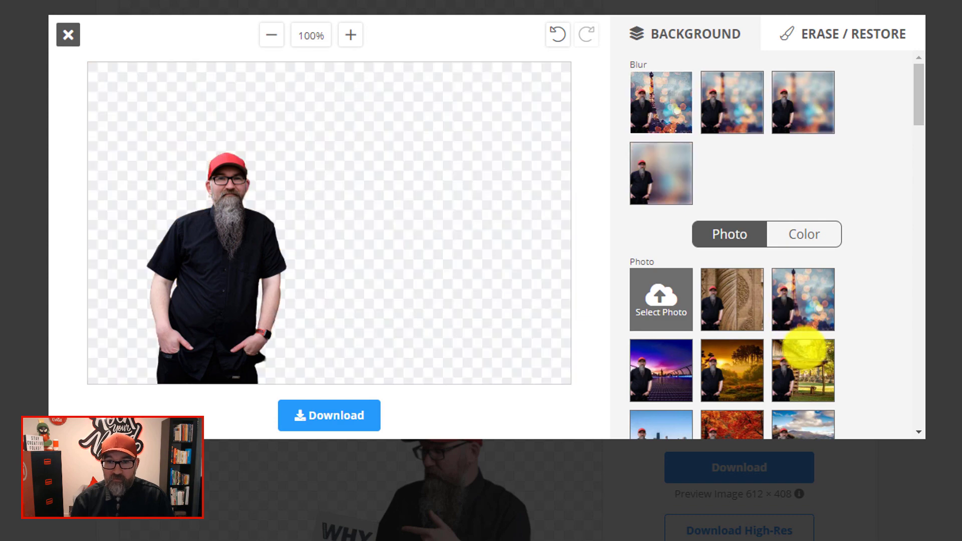
{"action": "scroll", "coordinate": [802, 346], "scroll_direction": "down", "scroll_amount": 7}
{"action": "left_click", "coordinate": [803, 330]}
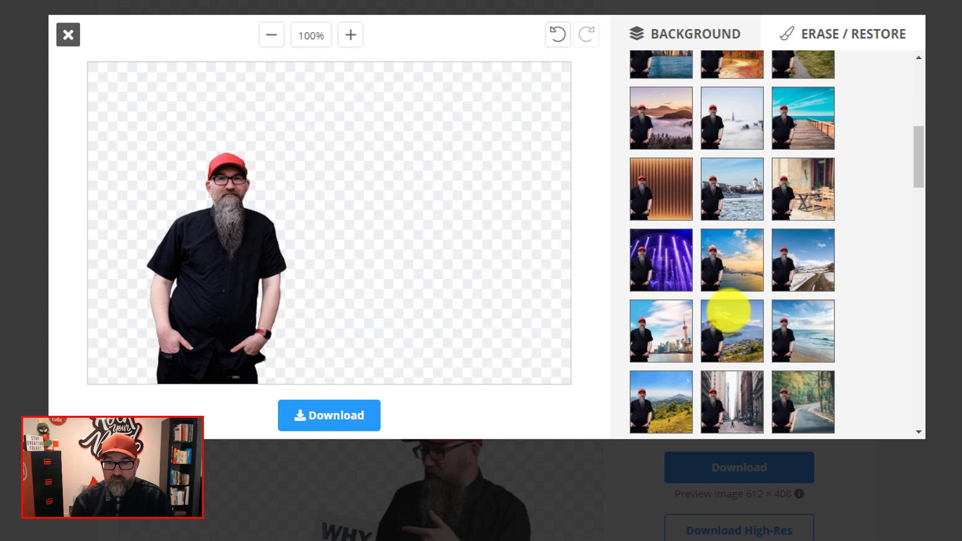
{"action": "left_click", "coordinate": [810, 257]}
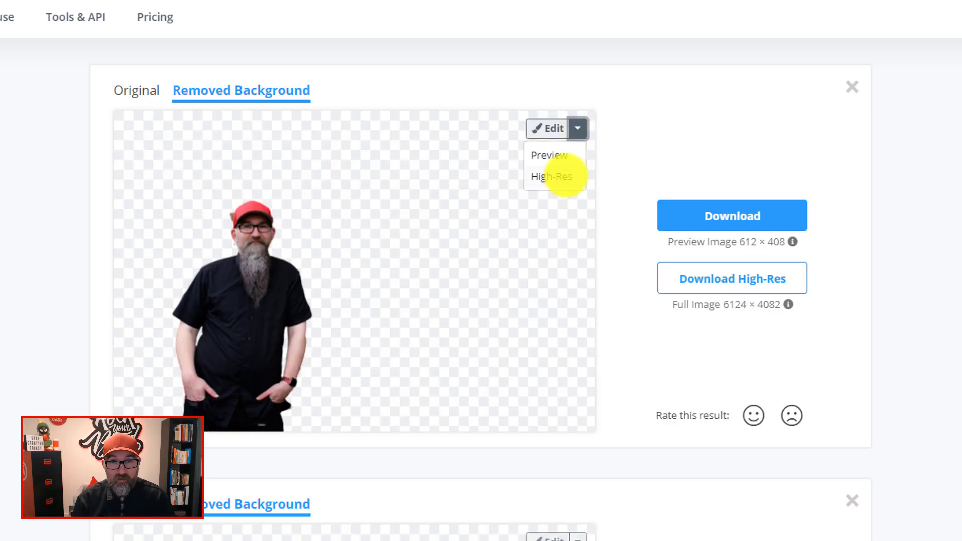
{"action": "left_click", "coordinate": [565, 177]}
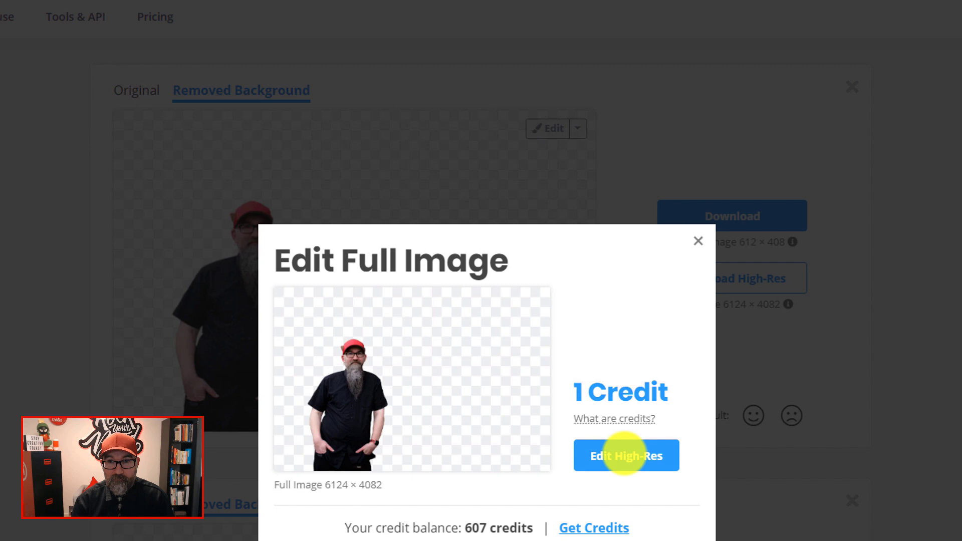
{"action": "left_click", "coordinate": [698, 241]}
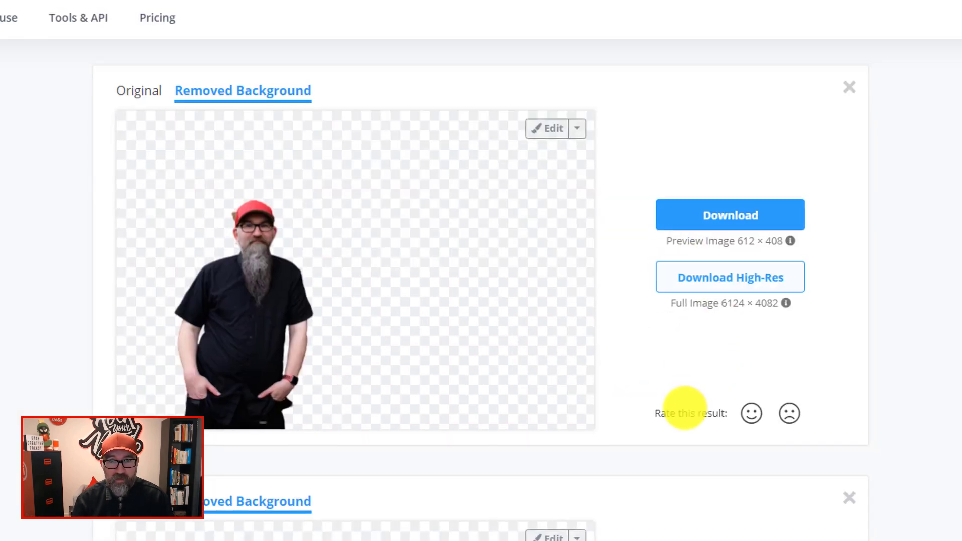
- Upload cat-3591348_1920.jpg so the white cat is cut out on transparency
{"action": "scroll", "coordinate": [534, 406], "scroll_direction": "up", "scroll_amount": 2}
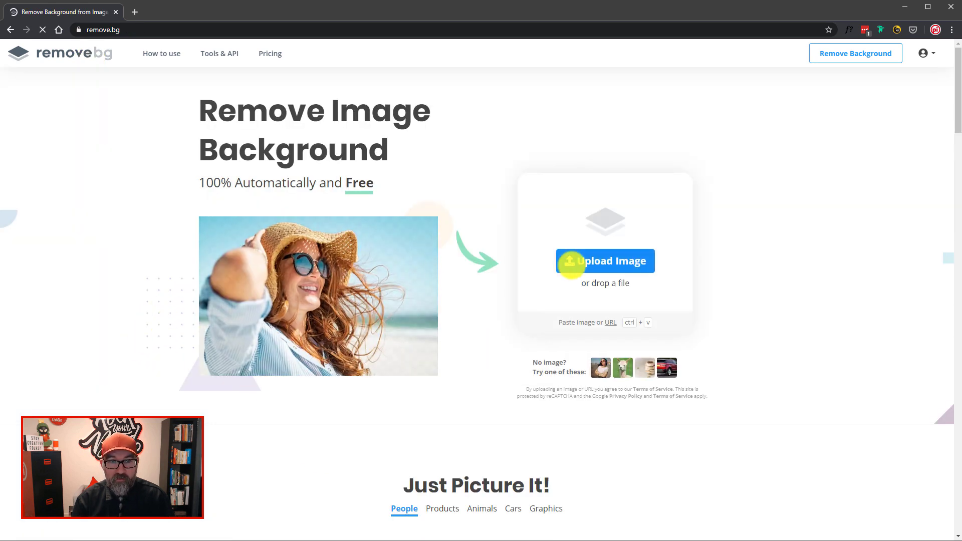
{"action": "left_click", "coordinate": [569, 260]}
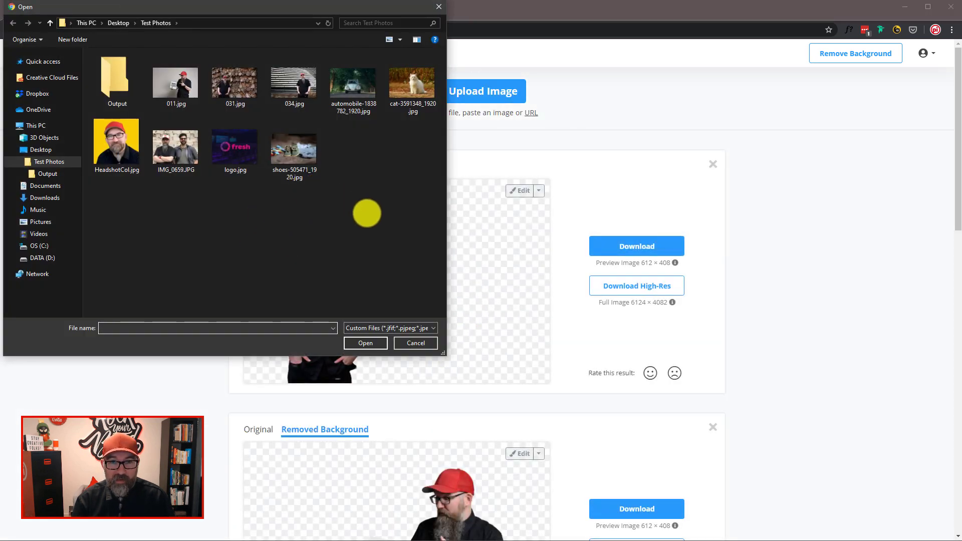
{"action": "left_click", "coordinate": [412, 83]}
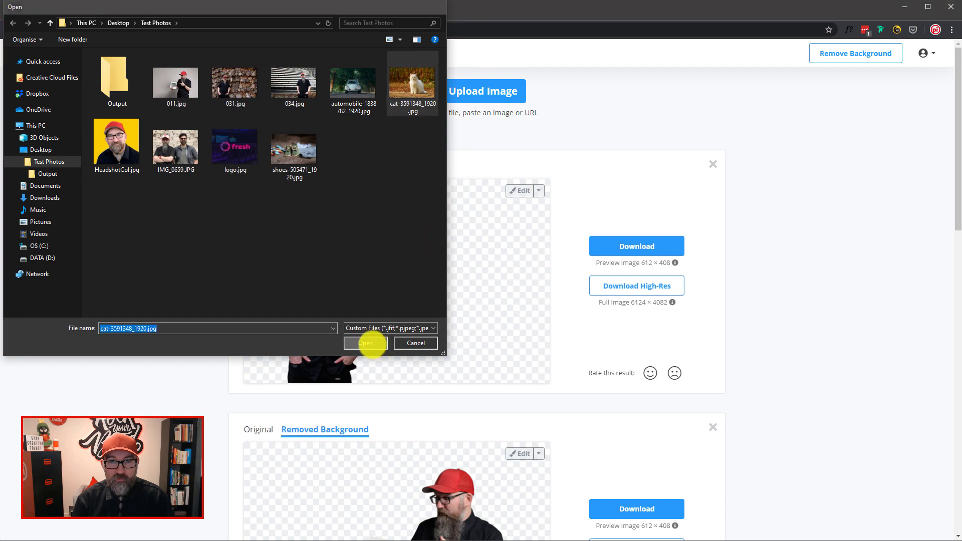
{"action": "left_click", "coordinate": [373, 344]}
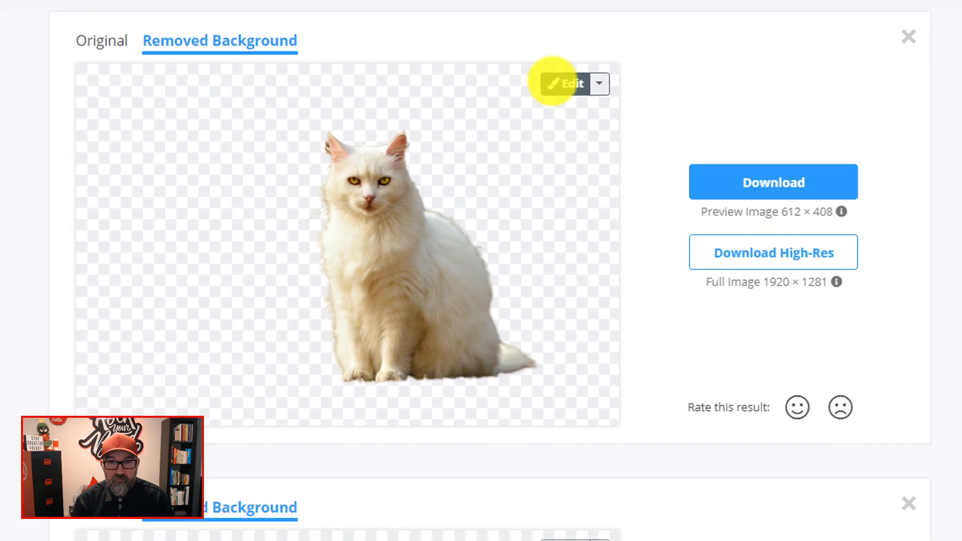
- Open the cat cutout in the editor and zoom in to inspect its fur edges
{"action": "left_click", "coordinate": [560, 93]}
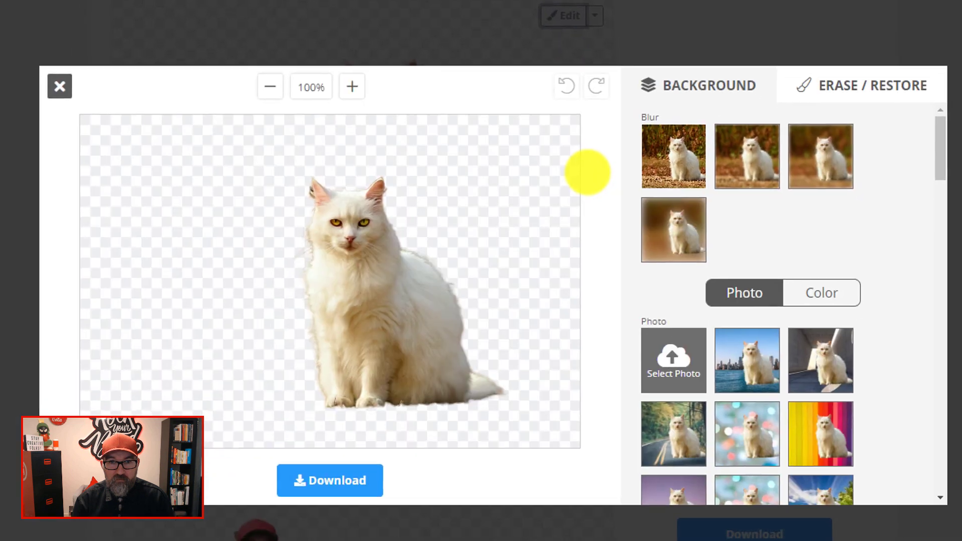
{"action": "left_click", "coordinate": [361, 71]}
{"action": "left_click", "coordinate": [357, 72]}
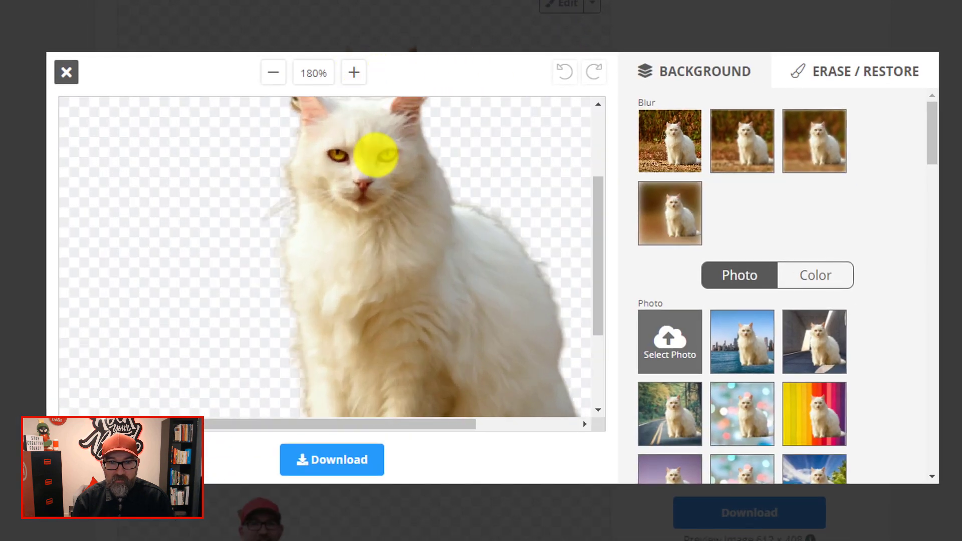
{"action": "scroll", "coordinate": [386, 218], "scroll_direction": "up", "scroll_amount": 3}
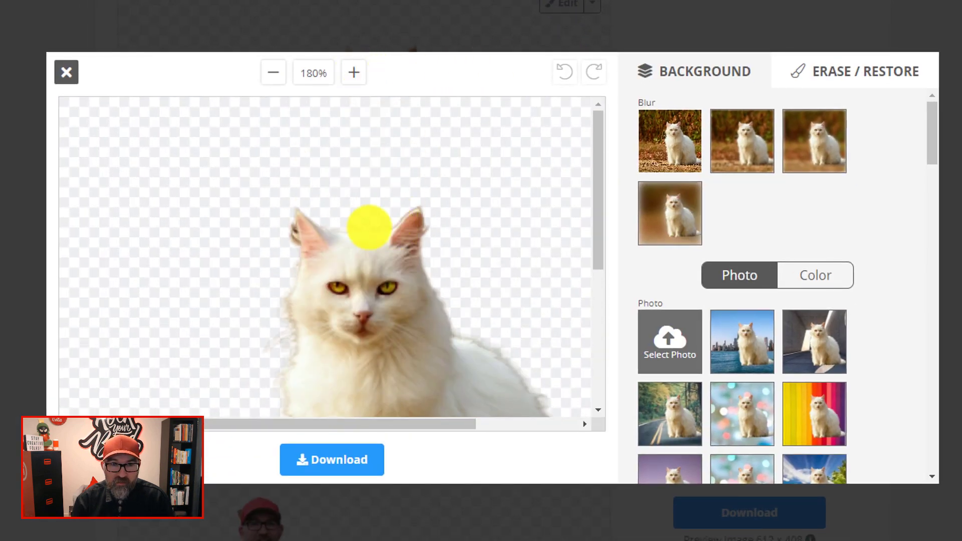
{"action": "scroll", "coordinate": [345, 237], "scroll_direction": "down", "scroll_amount": 2}
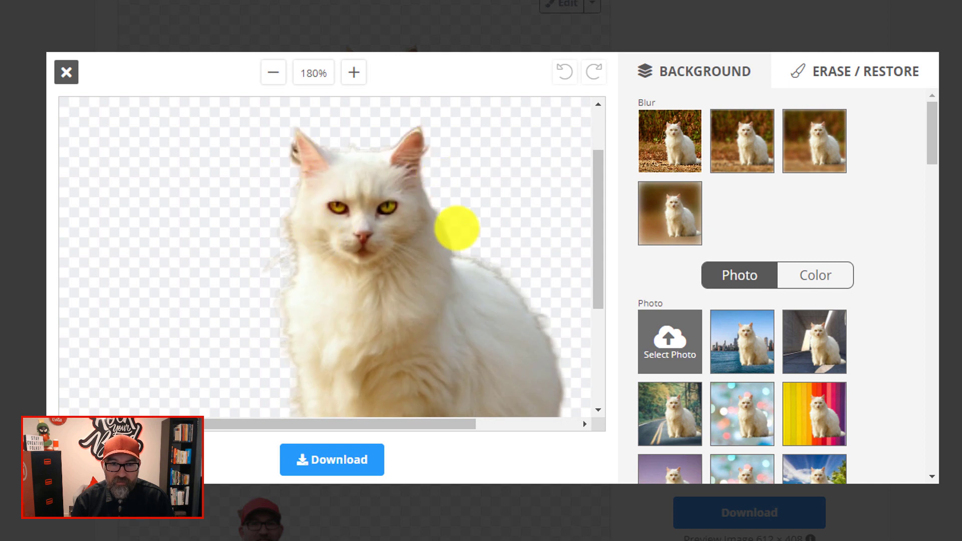
{"action": "scroll", "coordinate": [285, 226], "scroll_direction": "down", "scroll_amount": 4}
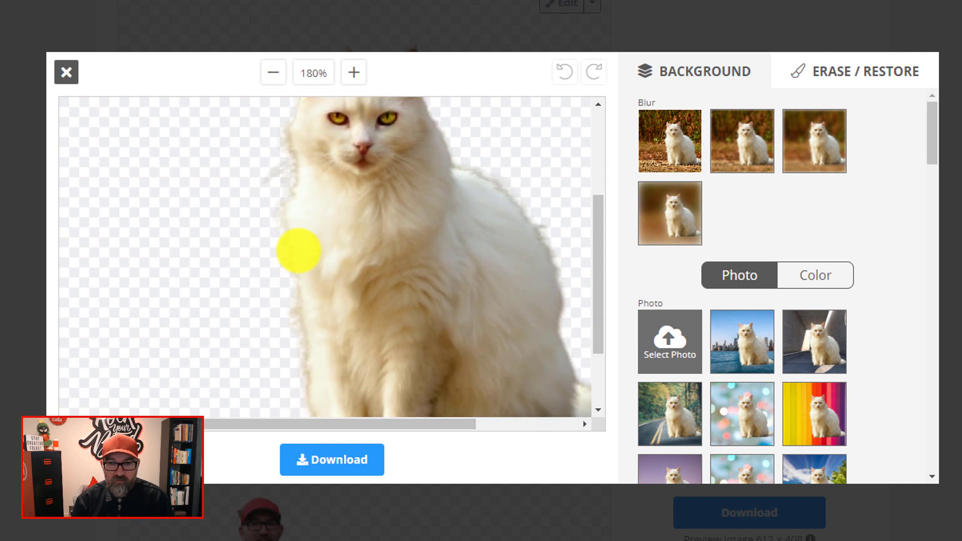
{"action": "scroll", "coordinate": [450, 326], "scroll_direction": "up", "scroll_amount": 3}
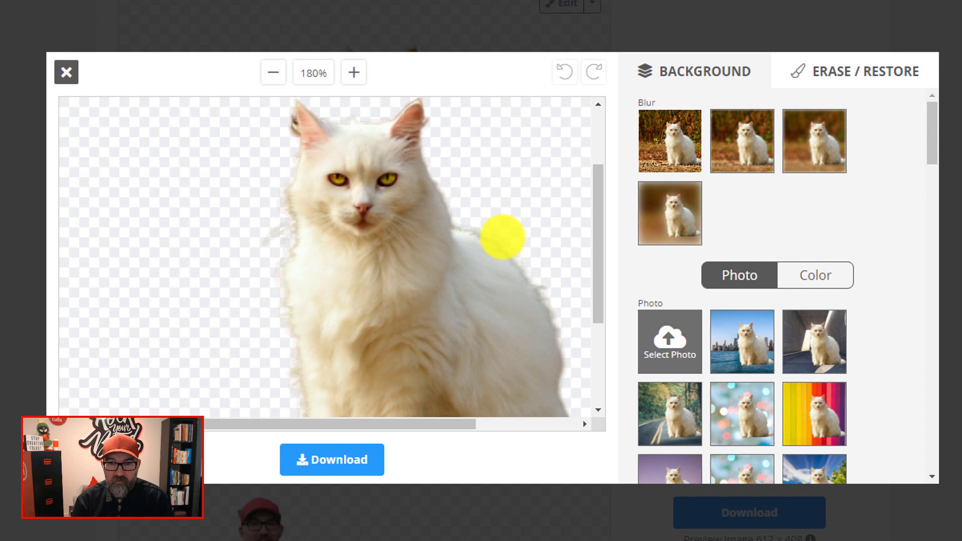
{"action": "scroll", "coordinate": [487, 333], "scroll_direction": "down", "scroll_amount": 3}
{"action": "scroll", "coordinate": [491, 330], "scroll_direction": "up", "scroll_amount": 3}
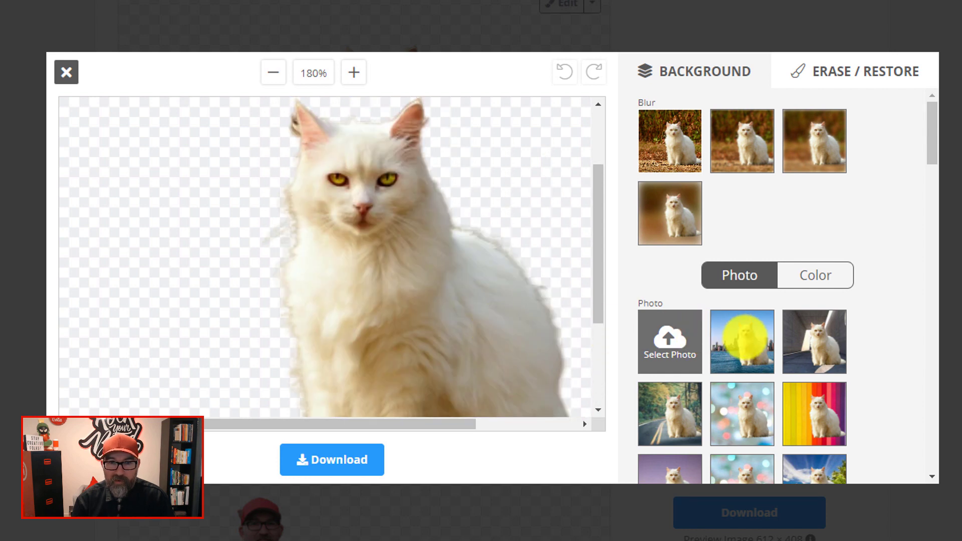
- Place the city skyline photo behind the cat and zoom out to the whole image
{"action": "left_click", "coordinate": [743, 340]}
{"action": "scroll", "coordinate": [562, 278], "scroll_direction": "down", "scroll_amount": 3}
{"action": "scroll", "coordinate": [556, 285], "scroll_direction": "up", "scroll_amount": 1}
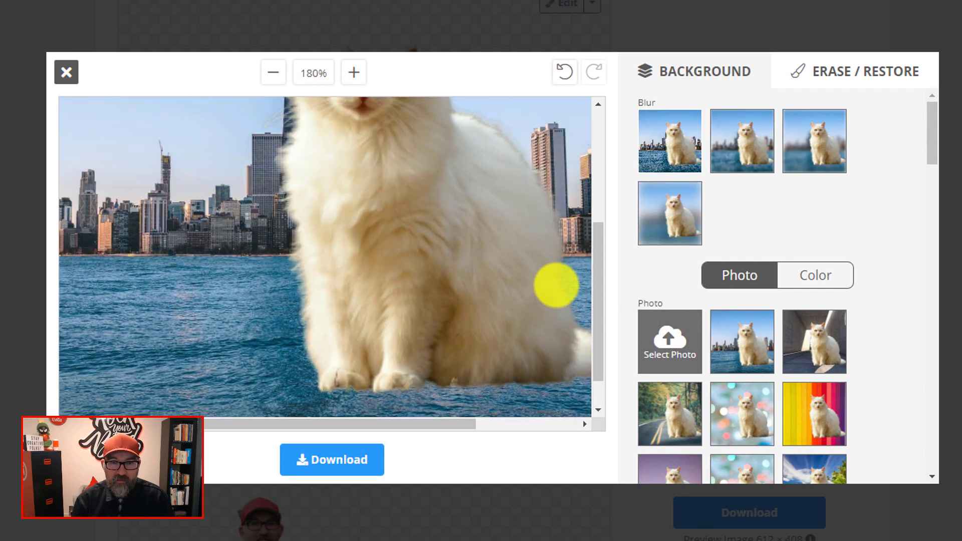
{"action": "scroll", "coordinate": [556, 284], "scroll_direction": "up", "scroll_amount": 3}
{"action": "left_click", "coordinate": [274, 73]}
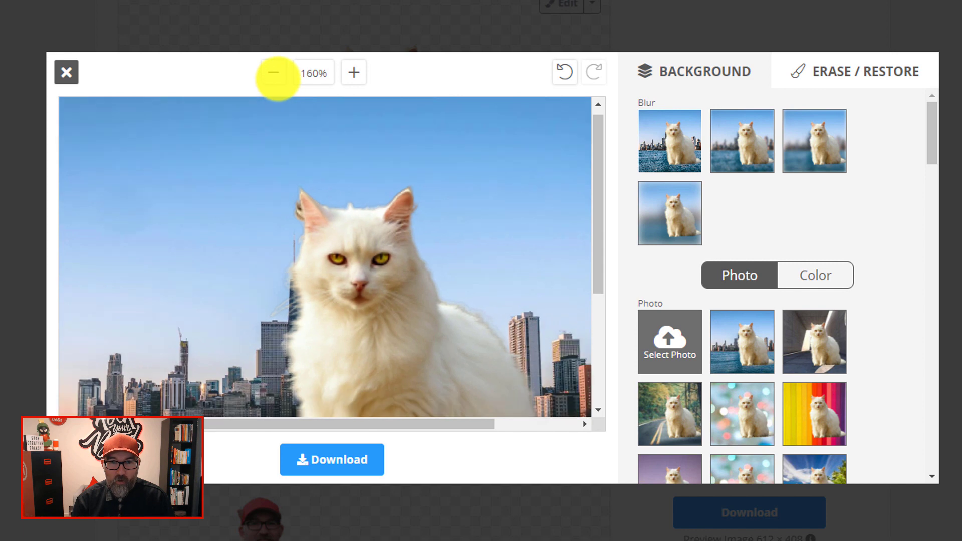
{"action": "left_click", "coordinate": [275, 74]}
{"action": "left_click", "coordinate": [275, 74]}
{"action": "left_click", "coordinate": [274, 74]}
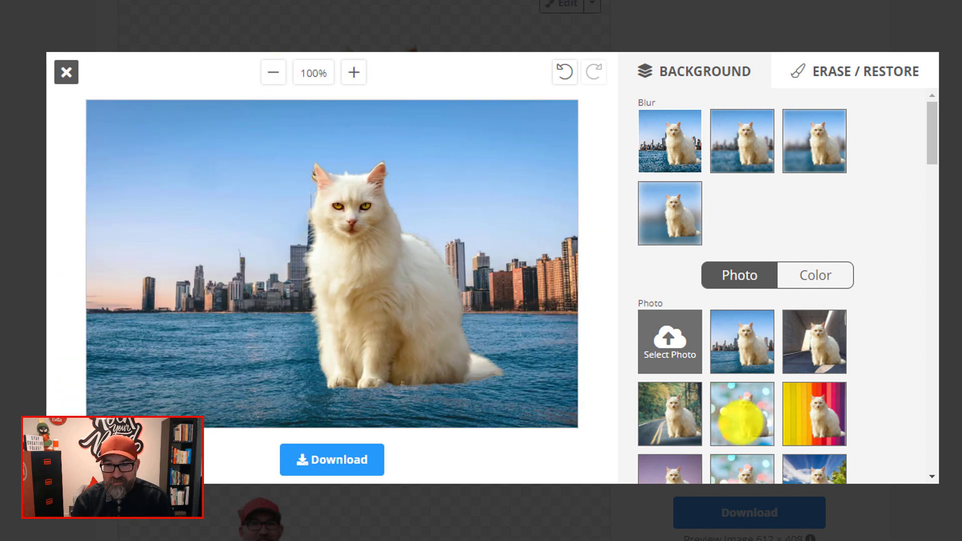
- Try the rainbow stripes, forest road and tropical beach photo backgrounds
{"action": "left_click", "coordinate": [815, 413]}
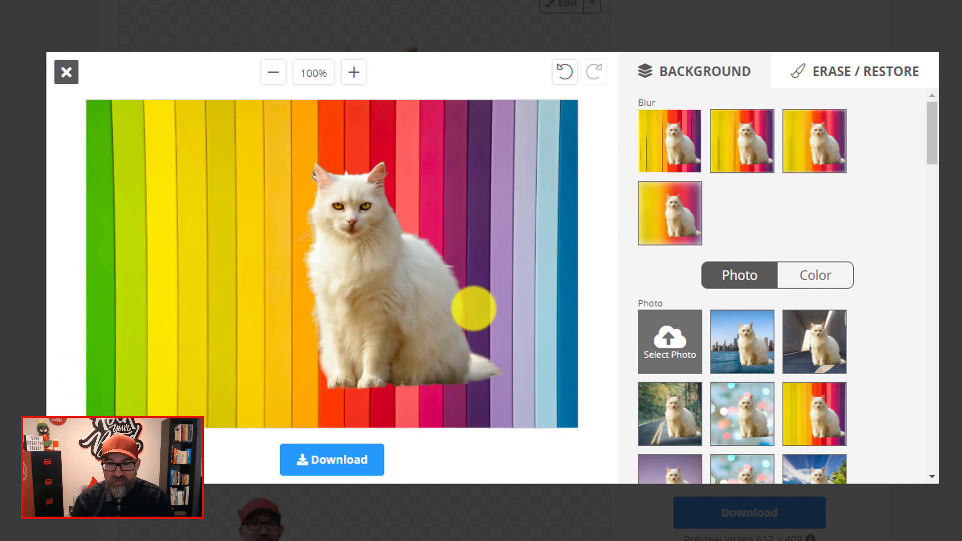
{"action": "left_click", "coordinate": [671, 414]}
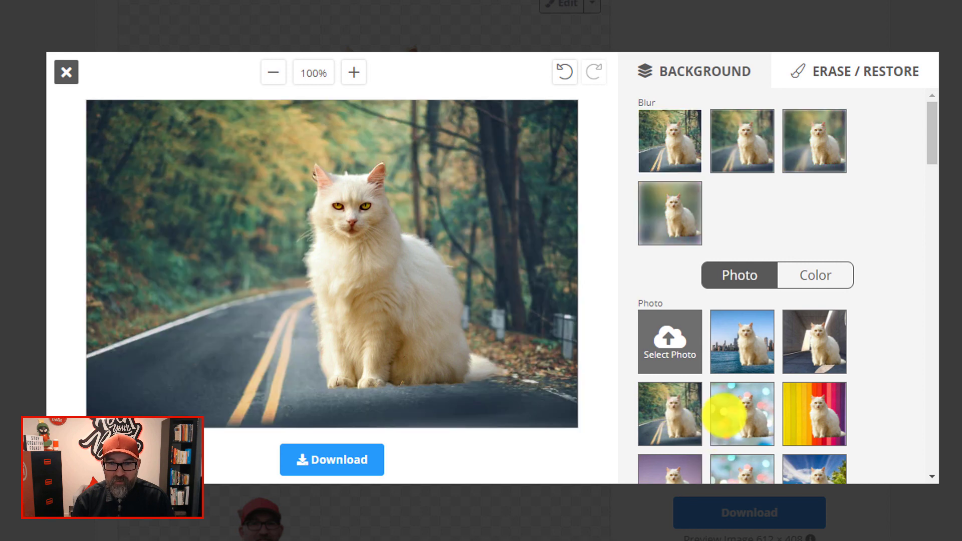
{"action": "scroll", "coordinate": [724, 415], "scroll_direction": "down", "scroll_amount": 2}
{"action": "left_click", "coordinate": [815, 469]}
{"action": "scroll", "coordinate": [827, 254], "scroll_direction": "up", "scroll_amount": 2}
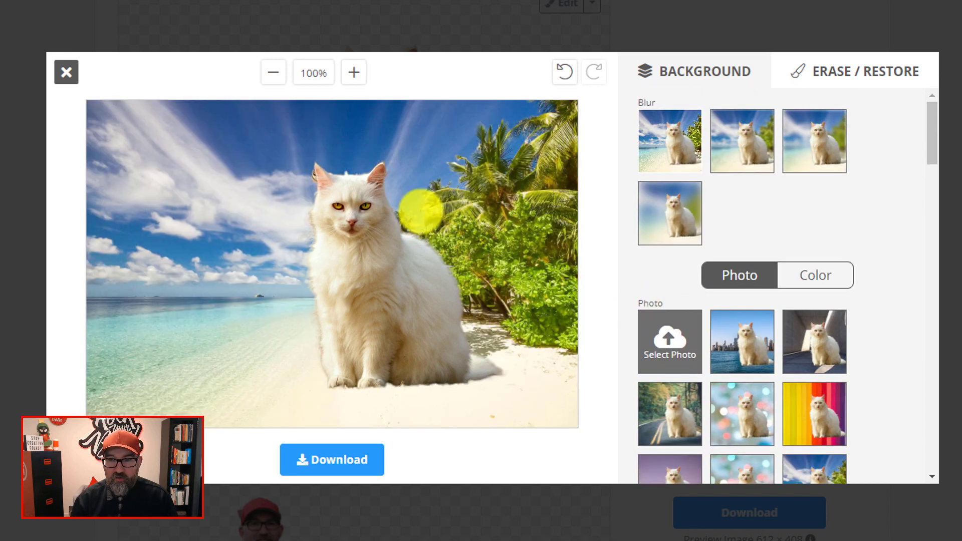
- Test strong and light blur on the beach background, ending unblurred
{"action": "left_click", "coordinate": [817, 138]}
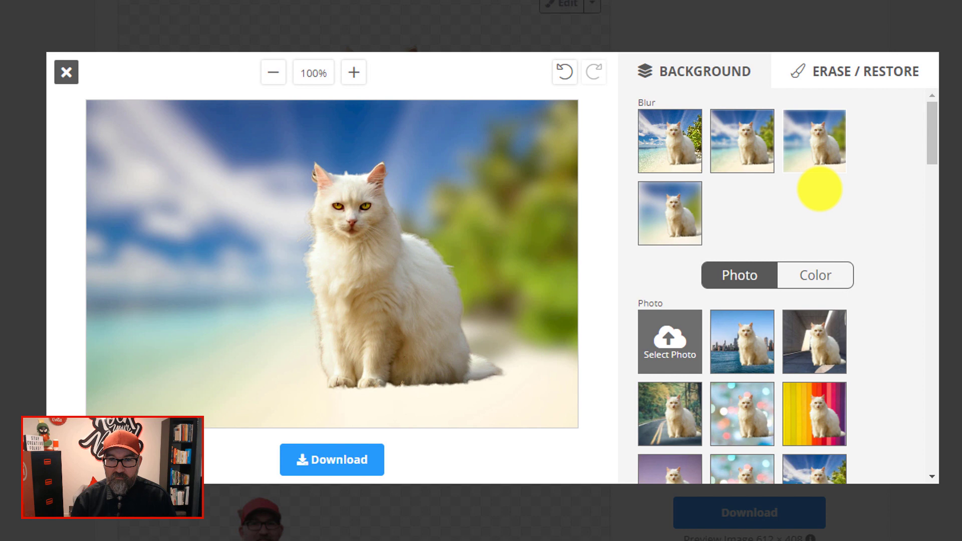
{"action": "left_click", "coordinate": [670, 140]}
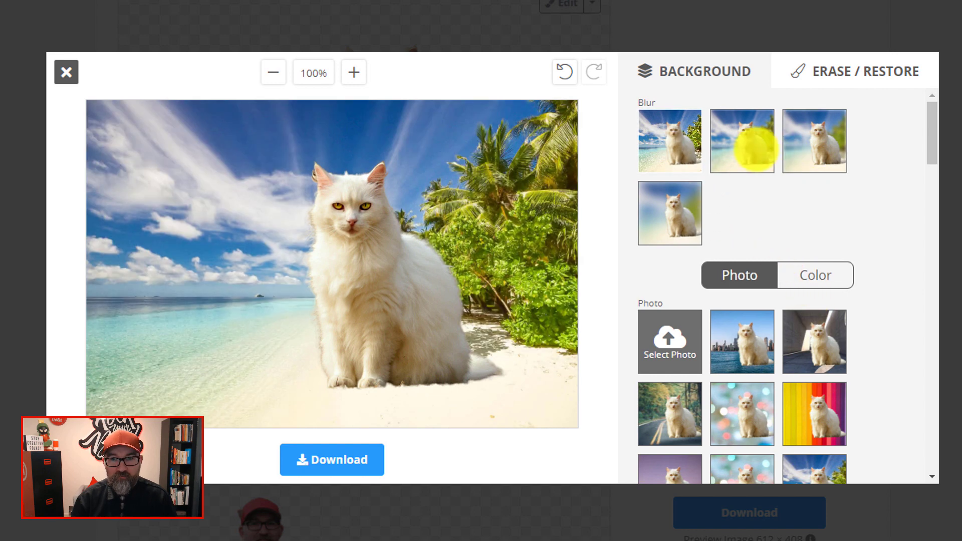
{"action": "left_click", "coordinate": [747, 149]}
{"action": "left_click", "coordinate": [672, 146]}
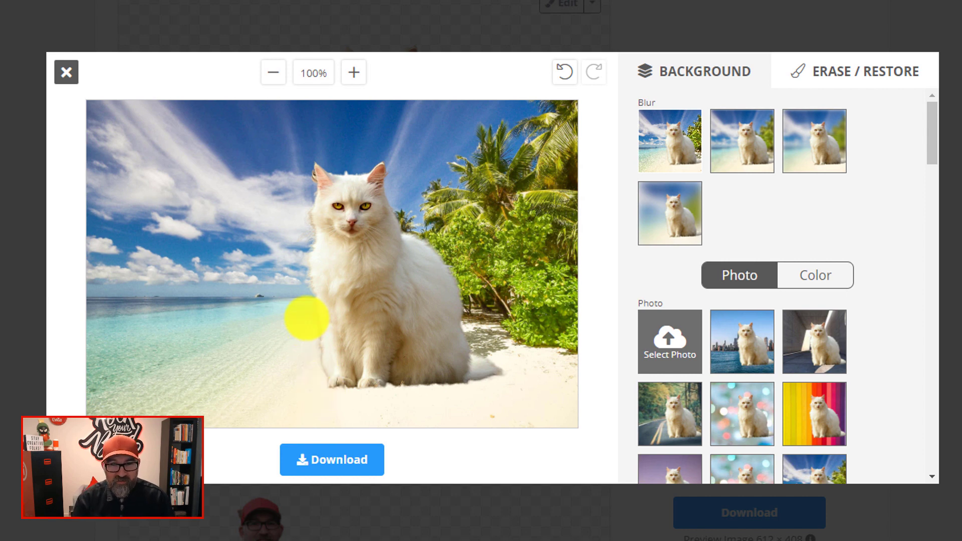
- Try the red autumn forest, dark parking garage and tropical pond backgrounds
{"action": "scroll", "coordinate": [730, 396], "scroll_direction": "down", "scroll_amount": 6}
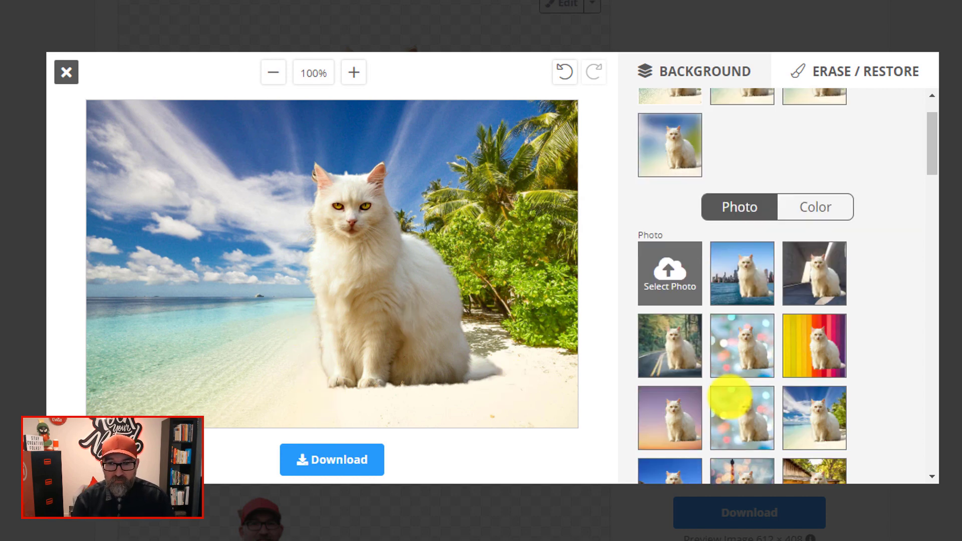
{"action": "scroll", "coordinate": [696, 353], "scroll_direction": "down", "scroll_amount": 3}
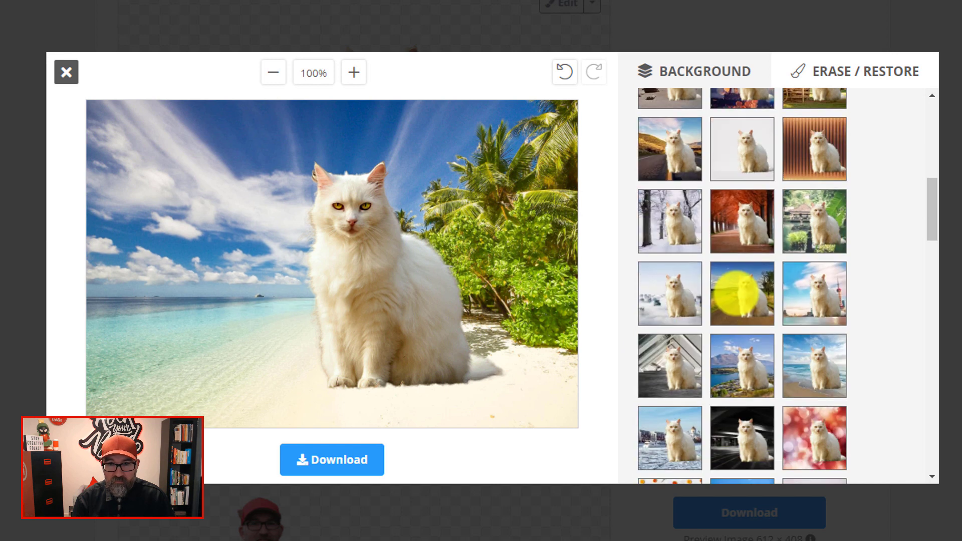
{"action": "left_click", "coordinate": [740, 223]}
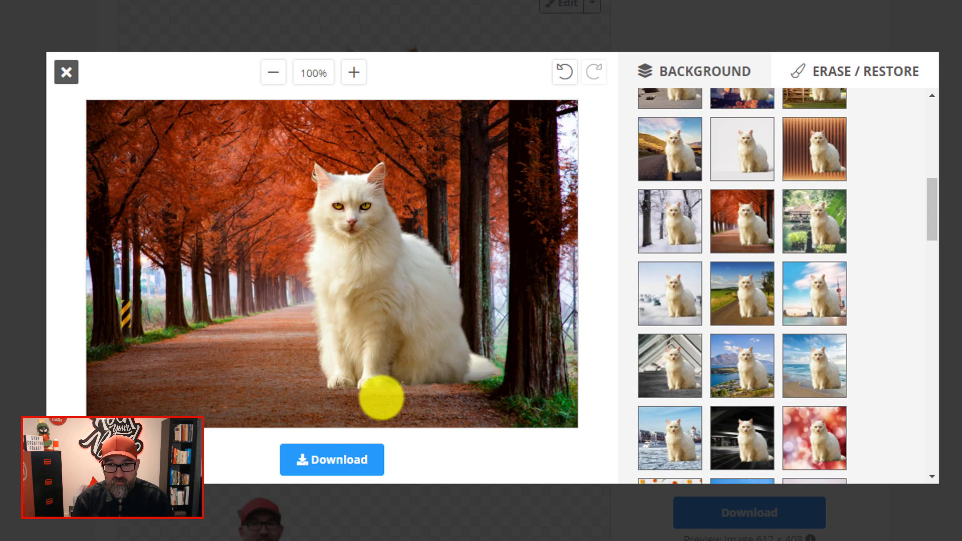
{"action": "left_click", "coordinate": [743, 438]}
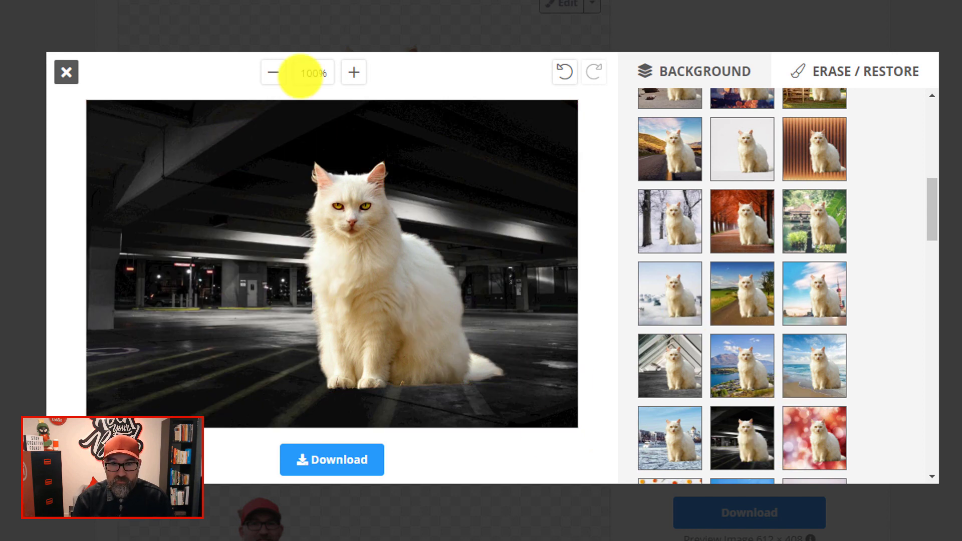
{"action": "left_click", "coordinate": [813, 224]}
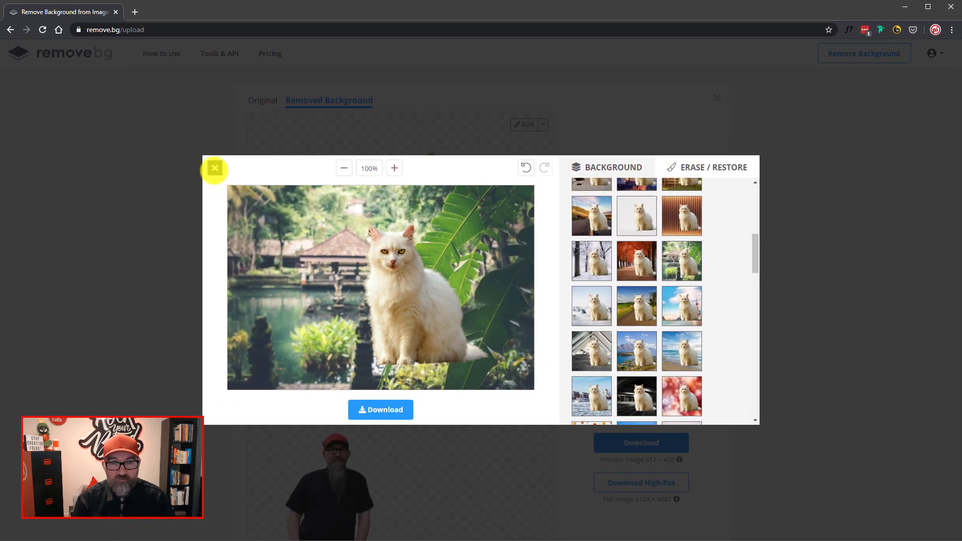
- Close the cat editor and upload automobile-1838782_1920.jpg
{"action": "left_click", "coordinate": [214, 168]}
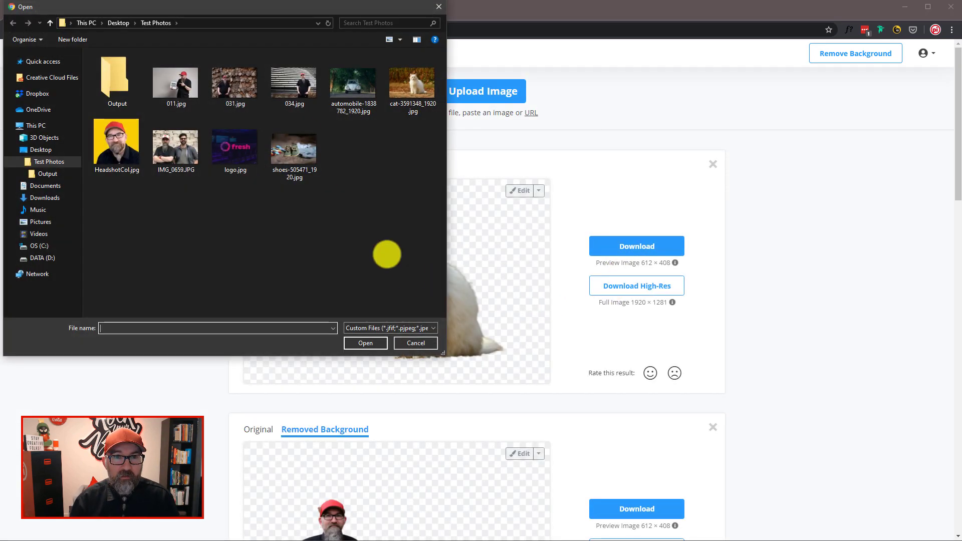
{"action": "left_click", "coordinate": [354, 94]}
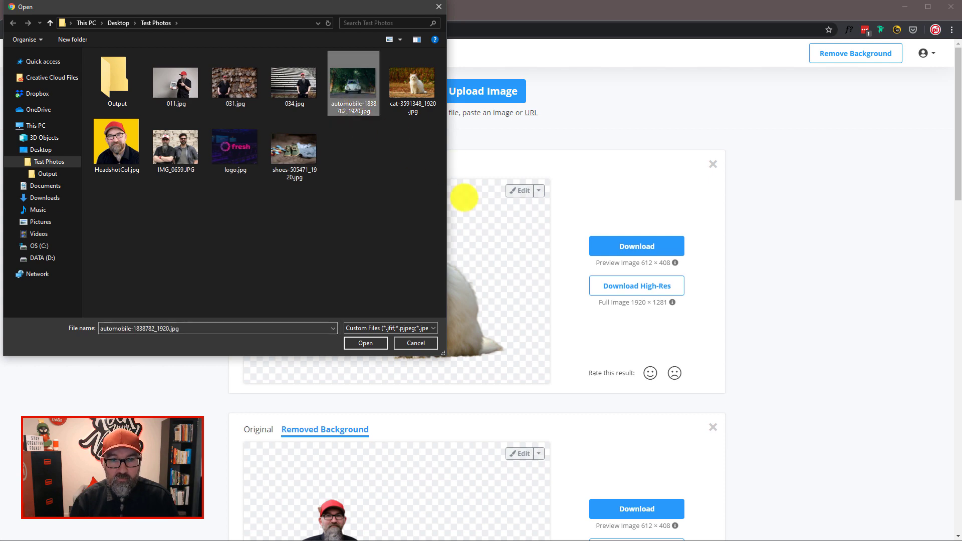
{"action": "left_click", "coordinate": [366, 346]}
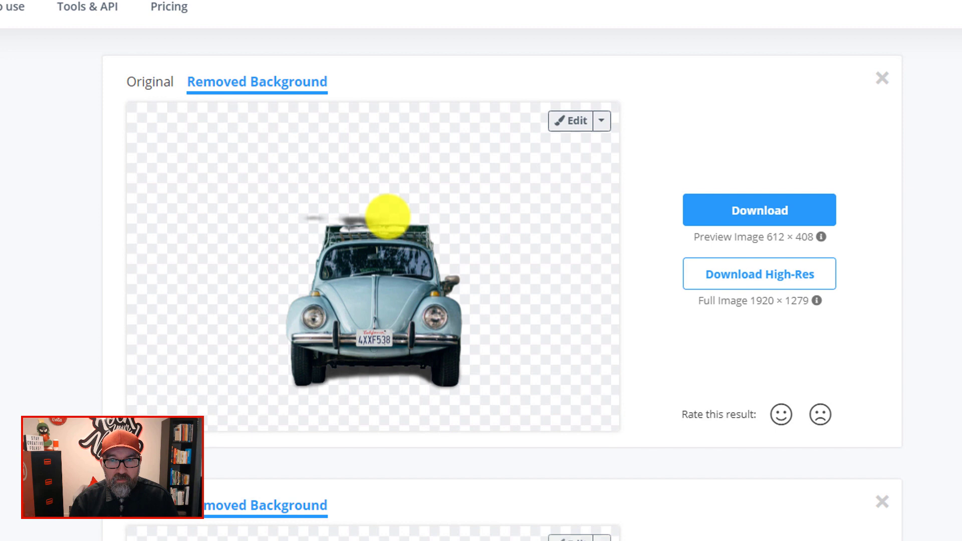
- Open the car cutout in the editor and zoom in to check its edges
{"action": "left_click", "coordinate": [566, 122]}
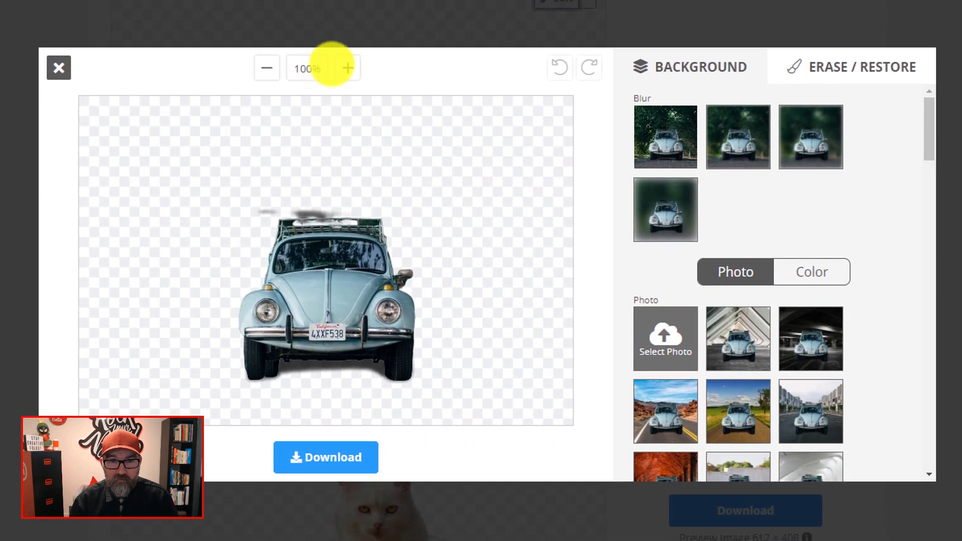
{"action": "left_click", "coordinate": [360, 144]}
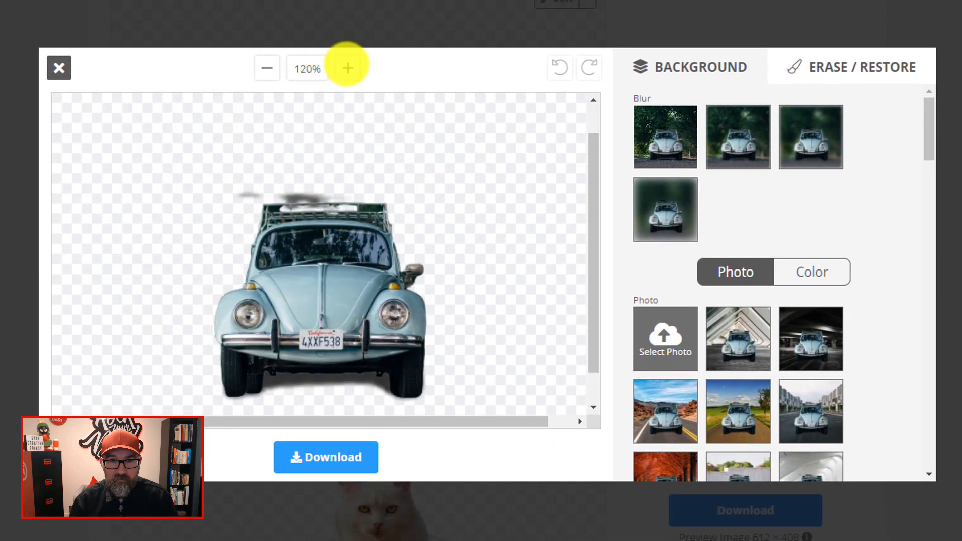
{"action": "left_click", "coordinate": [361, 144]}
{"action": "left_click", "coordinate": [361, 145]}
{"action": "left_click", "coordinate": [360, 145]}
{"action": "left_click", "coordinate": [347, 68]}
{"action": "left_click", "coordinate": [347, 67]}
{"action": "scroll", "coordinate": [290, 226], "scroll_direction": "up", "scroll_amount": 3}
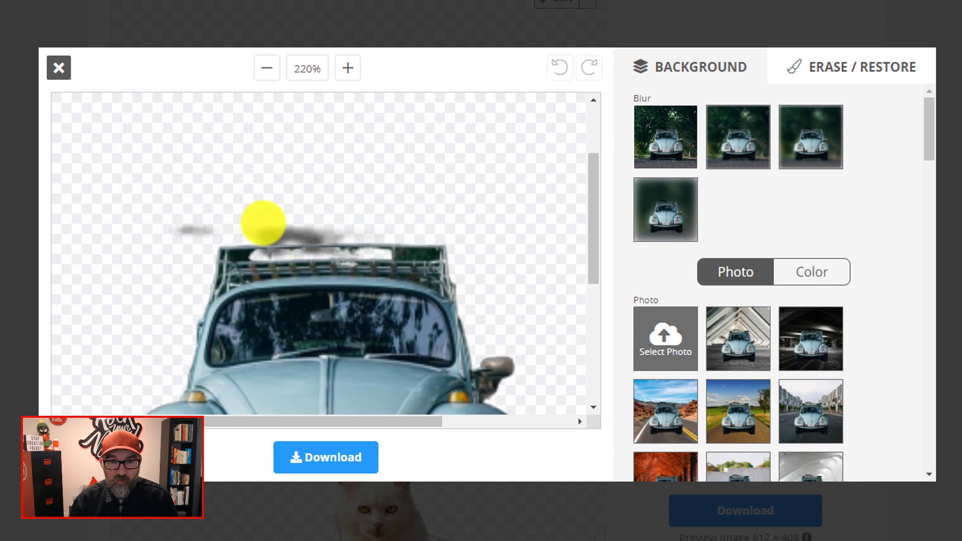
{"action": "scroll", "coordinate": [381, 238], "scroll_direction": "down", "scroll_amount": 5}
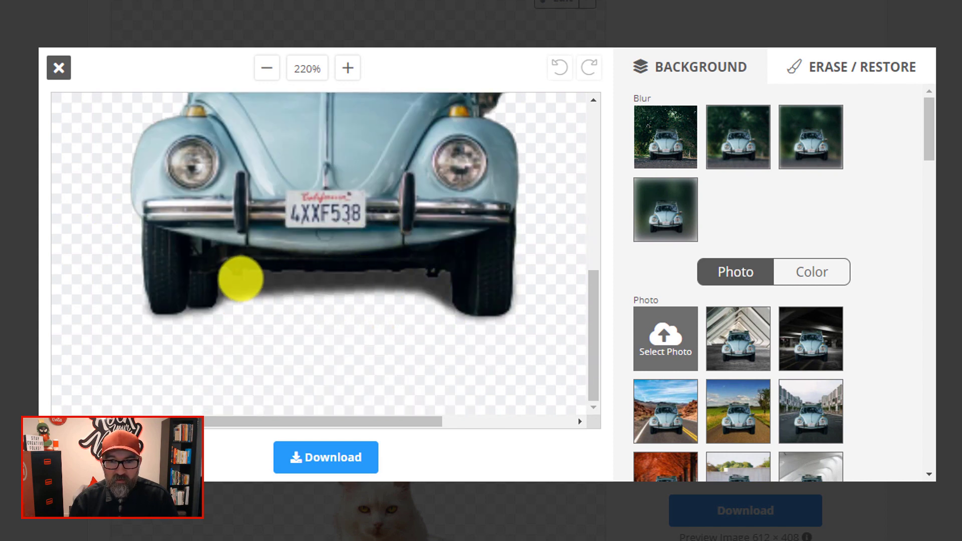
{"action": "scroll", "coordinate": [354, 332], "scroll_direction": "up", "scroll_amount": 3}
{"action": "scroll", "coordinate": [356, 326], "scroll_direction": "down", "scroll_amount": 3}
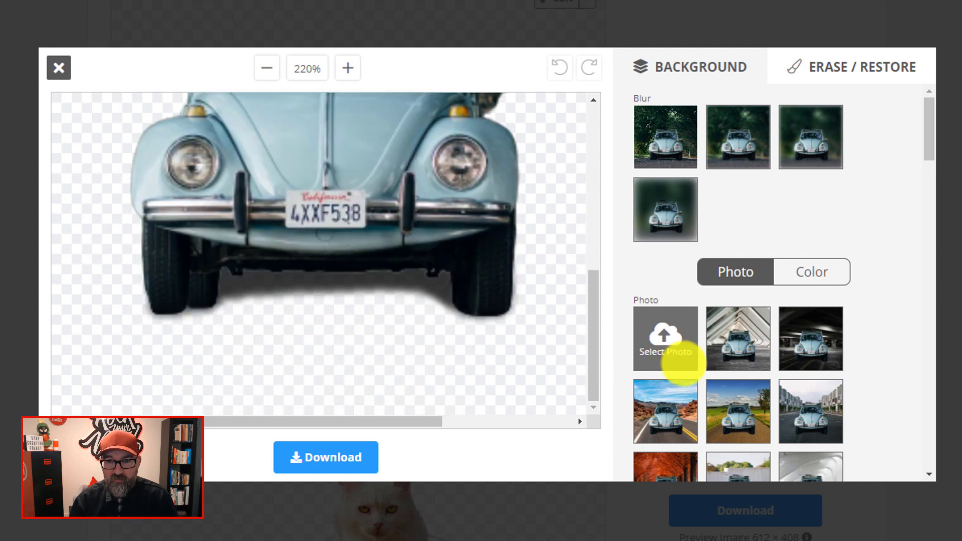
- Preview the tunnel then desert road backgrounds behind the car, and close the editor
{"action": "left_click", "coordinate": [753, 339]}
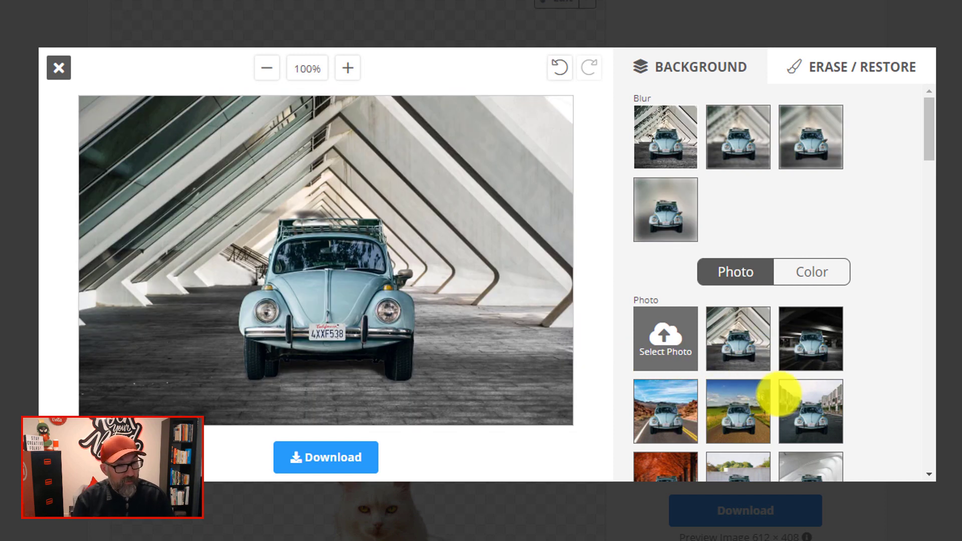
{"action": "scroll", "coordinate": [829, 379], "scroll_direction": "down", "scroll_amount": 2}
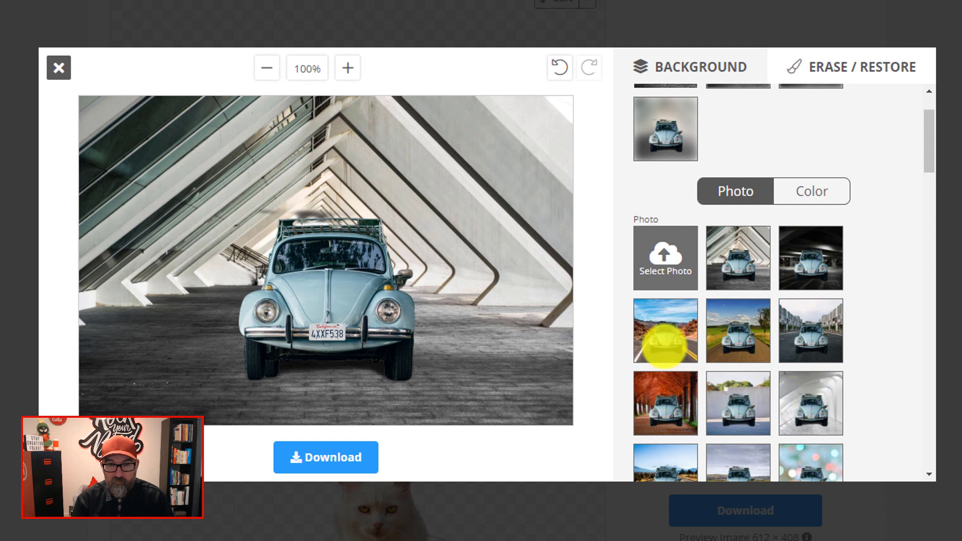
{"action": "left_click", "coordinate": [665, 342]}
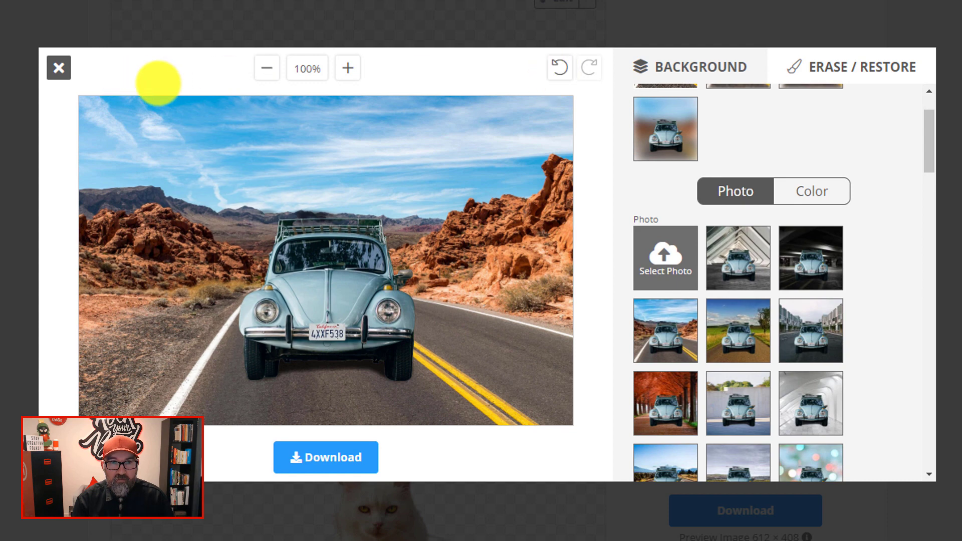
{"action": "left_click", "coordinate": [58, 68]}
{"action": "scroll", "coordinate": [150, 268], "scroll_direction": "up", "scroll_amount": 1}
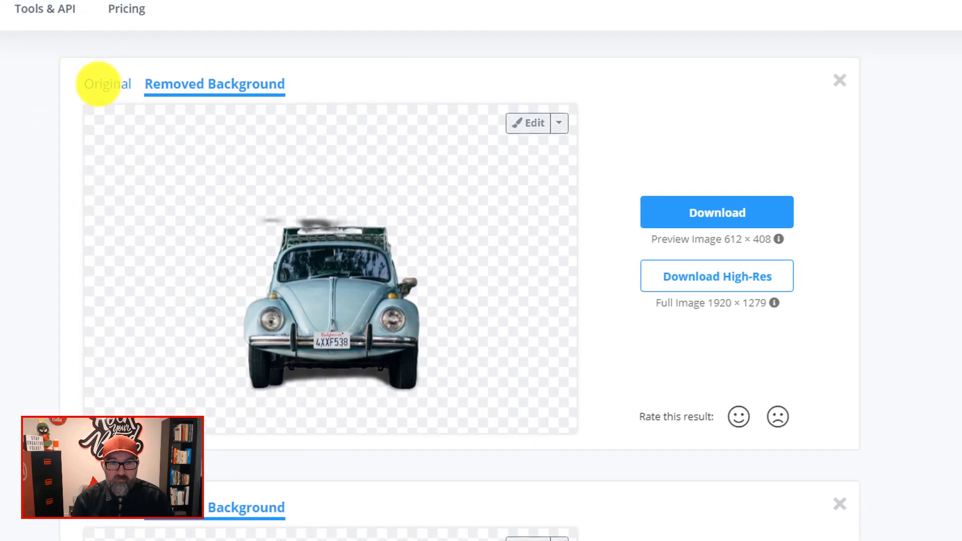
- Switch between the original tree-lined road photo and the Beetle cutout, ending on the original
{"action": "left_click", "coordinate": [98, 83]}
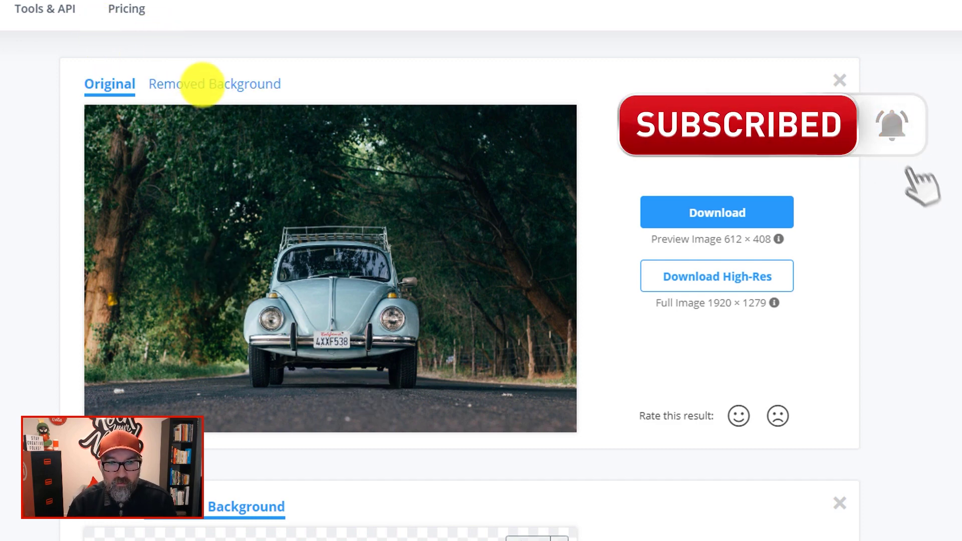
{"action": "left_click", "coordinate": [203, 85]}
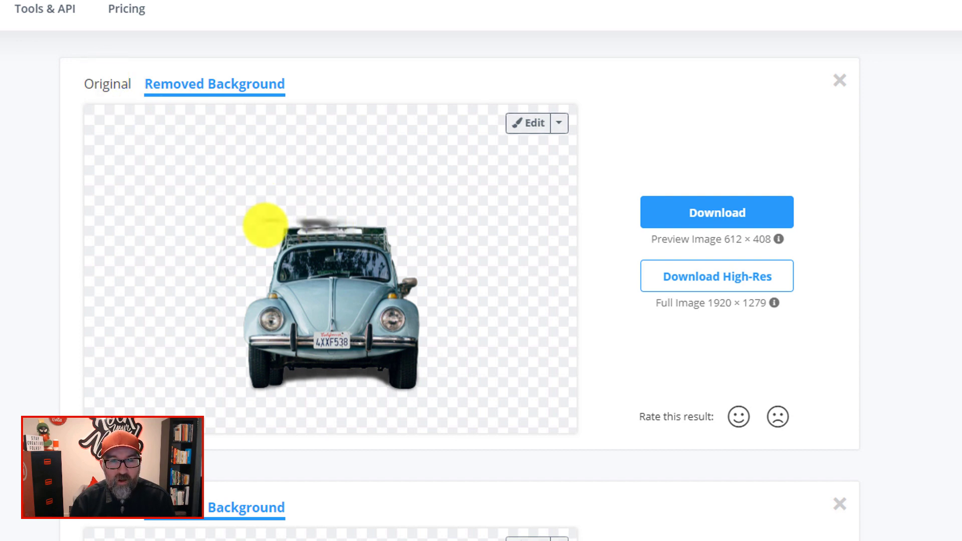
{"action": "left_click", "coordinate": [107, 85]}
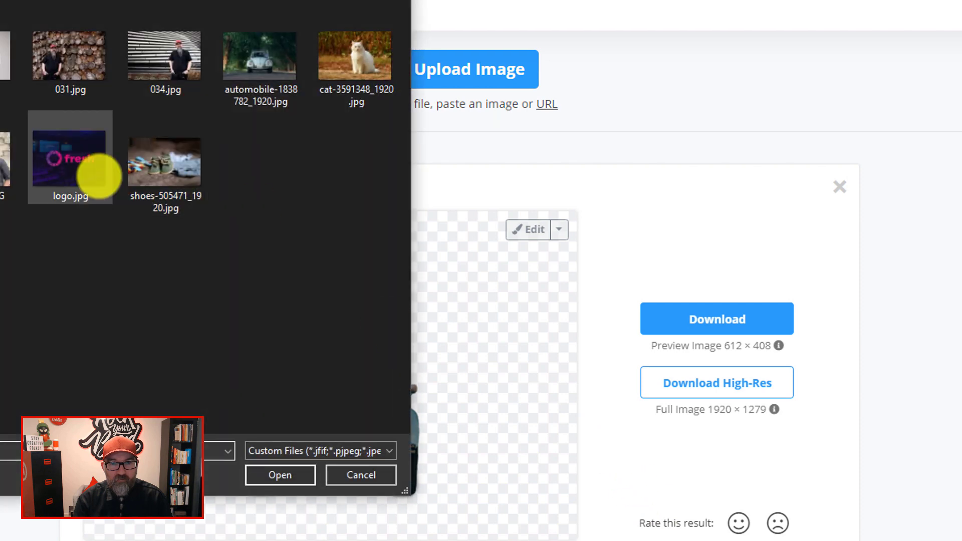
- Choose logo.jpg in the file dialog and upload it for background removal
{"action": "left_click", "coordinate": [90, 170]}
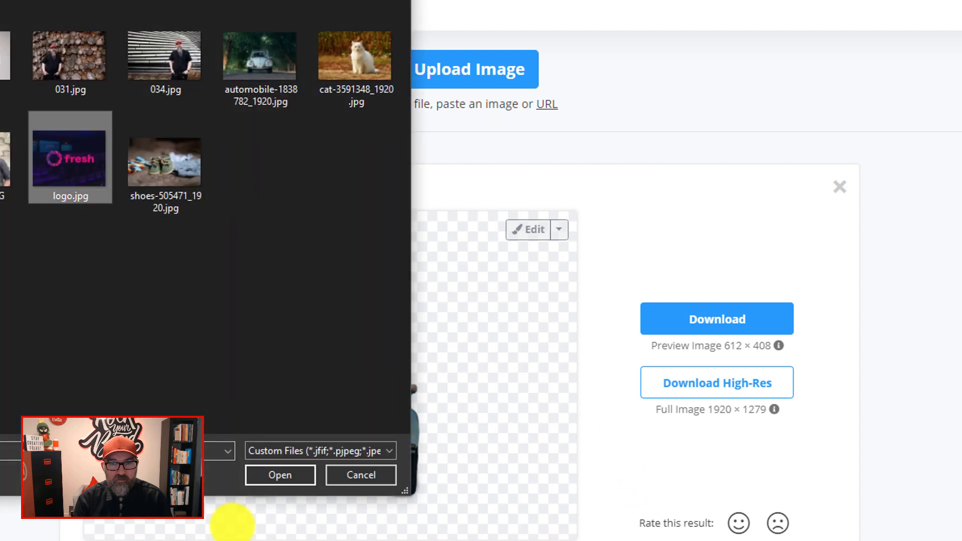
{"action": "left_click", "coordinate": [292, 477]}
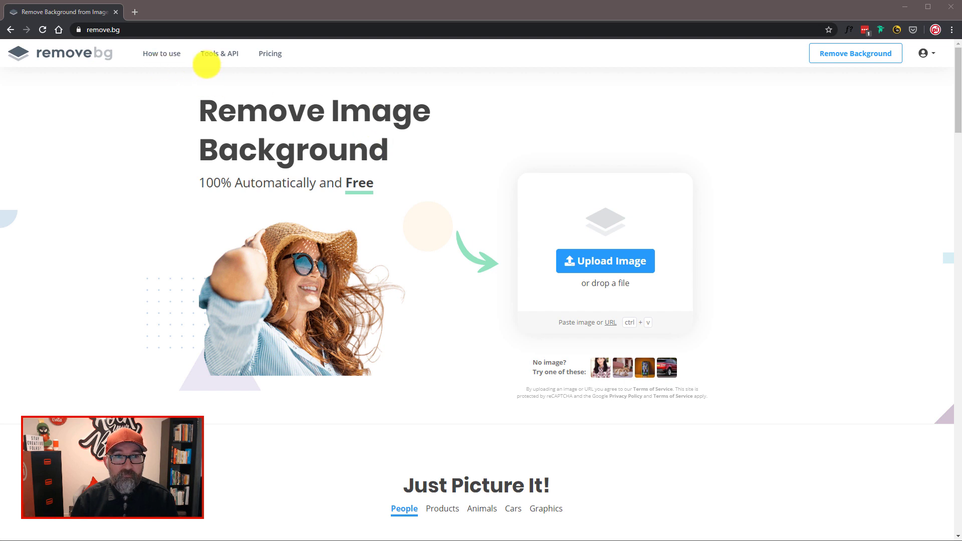
- Go to the Tools & API page listing remove.bg's desktop apps and API
{"action": "left_click", "coordinate": [219, 53]}
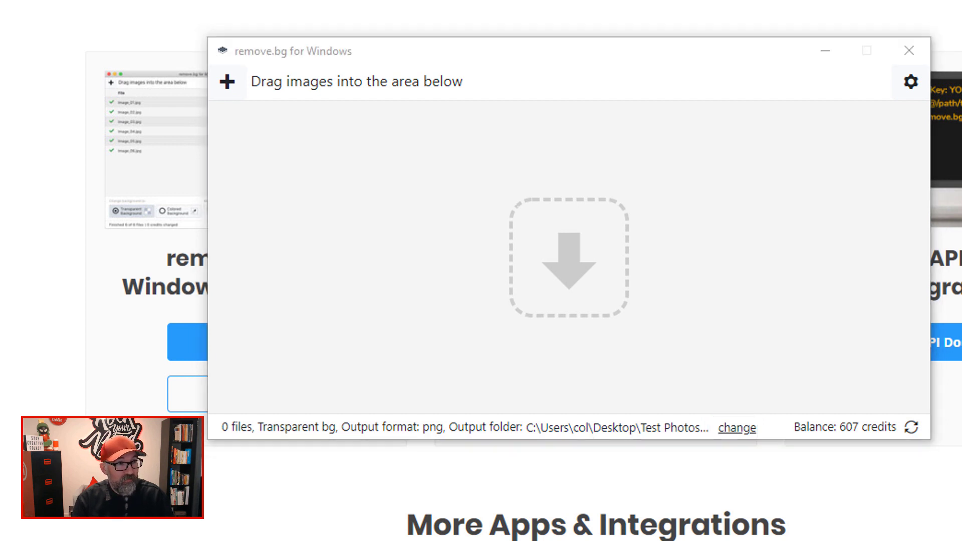
- Add 011.jpg to the desktop app's job list, keep Maximum size on Auto, then close the app
{"action": "left_click_drag", "start_coordinate": [597, 204], "coordinate": [577, 299]}
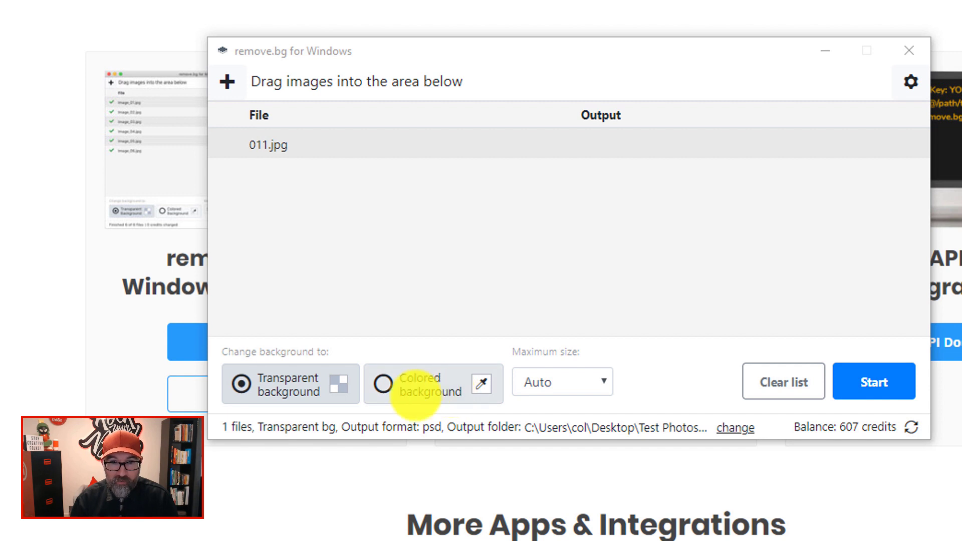
{"action": "left_click", "coordinate": [577, 381]}
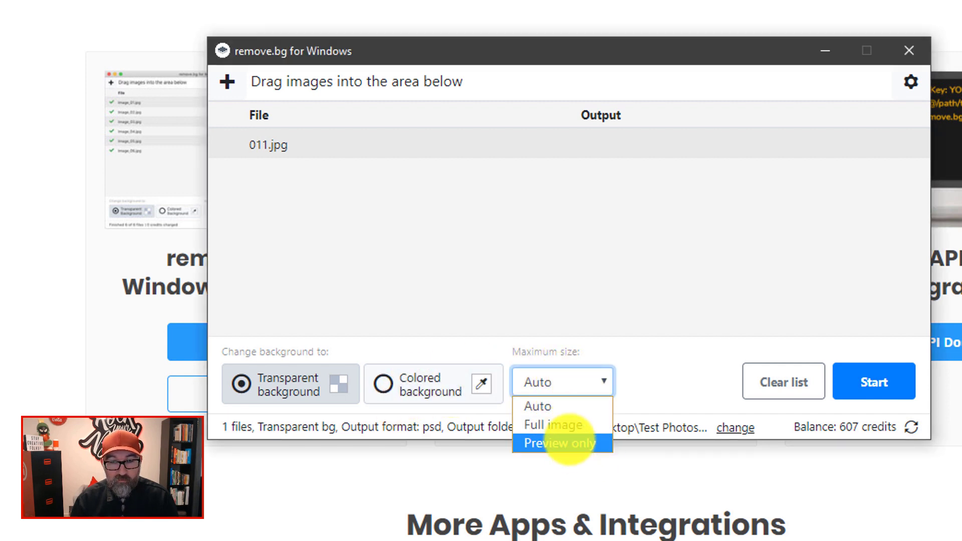
{"action": "left_click", "coordinate": [686, 375]}
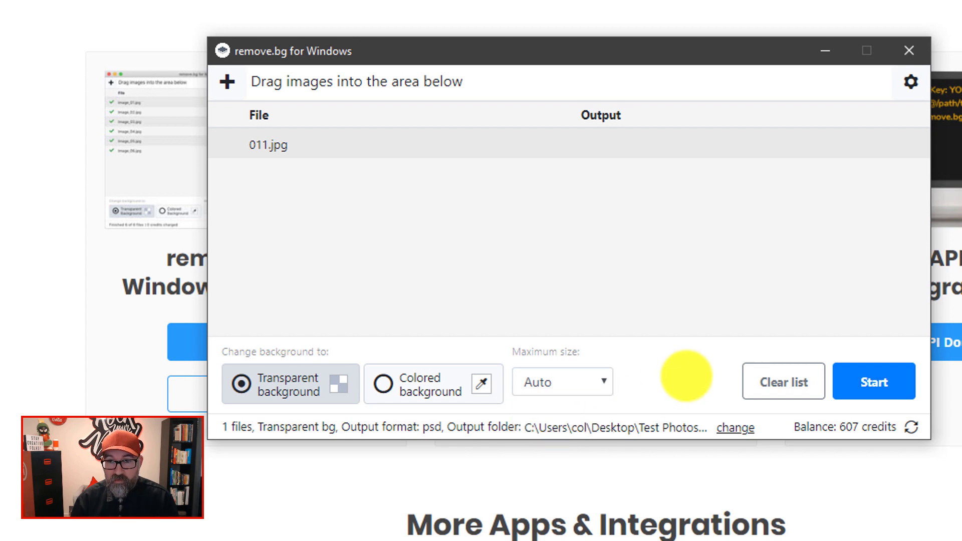
{"action": "left_click", "coordinate": [909, 49]}
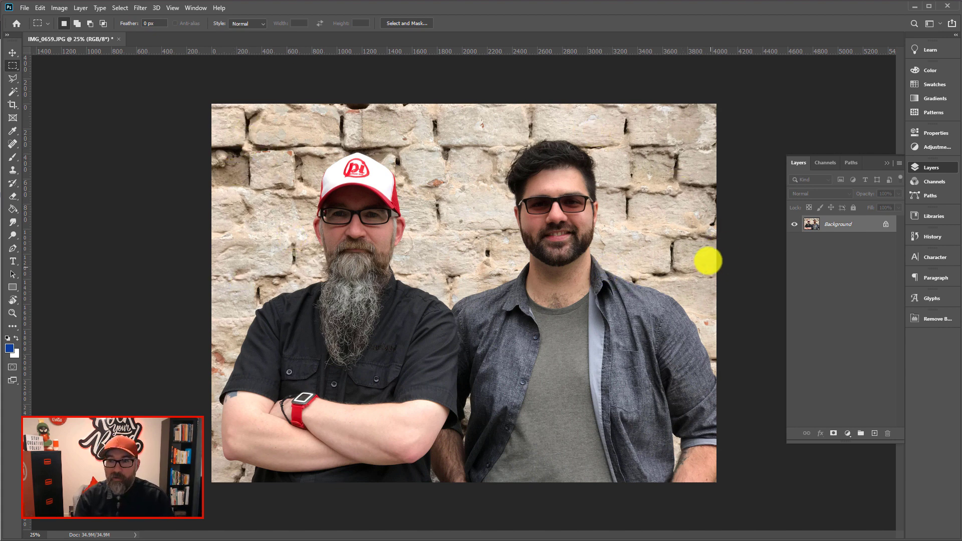
- Collapse the Layers panel and dock the Window > Extensions > Remove Background panel beside the photo
{"action": "left_click", "coordinate": [887, 164]}
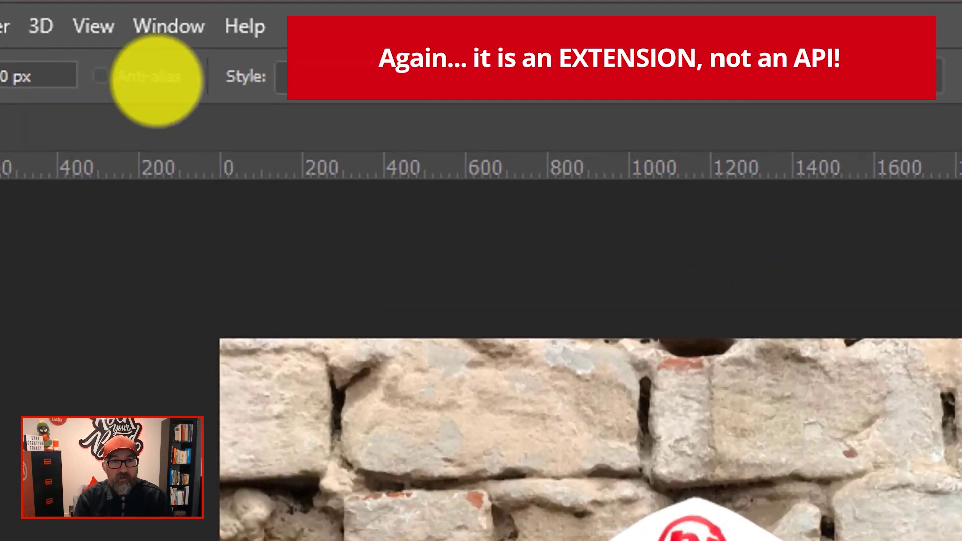
{"action": "left_click", "coordinate": [168, 26]}
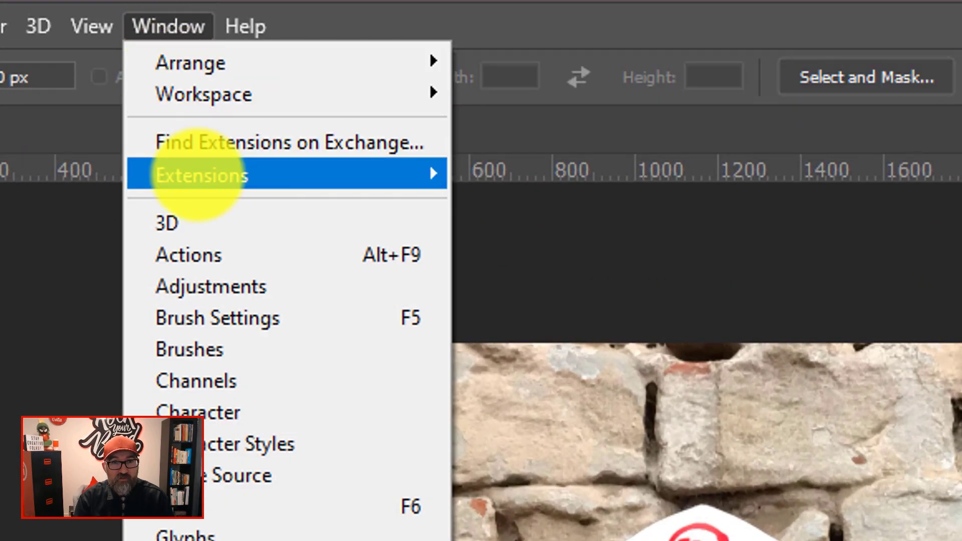
{"action": "mouse_move", "coordinate": [200, 174]}
{"action": "left_click", "coordinate": [554, 208]}
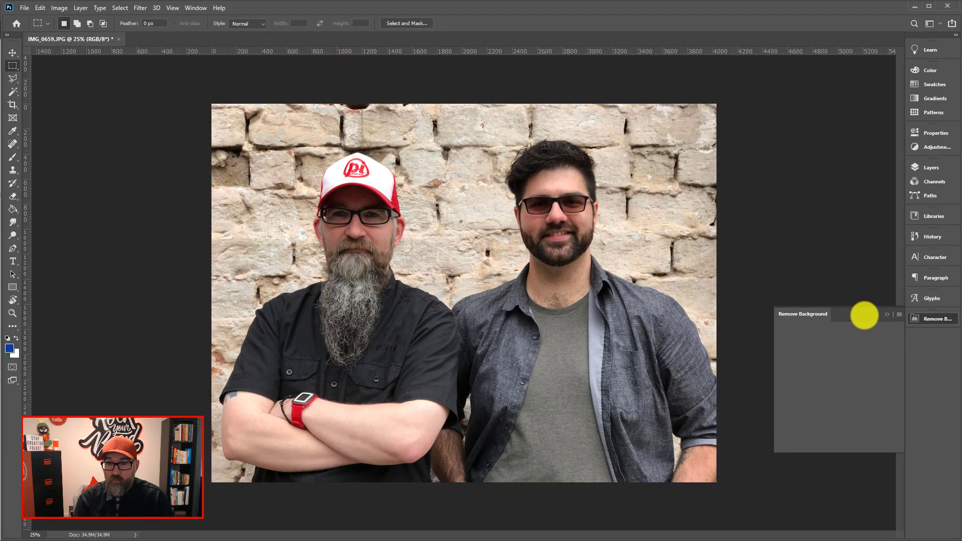
{"action": "left_click_drag", "start_coordinate": [865, 316], "coordinate": [827, 183]}
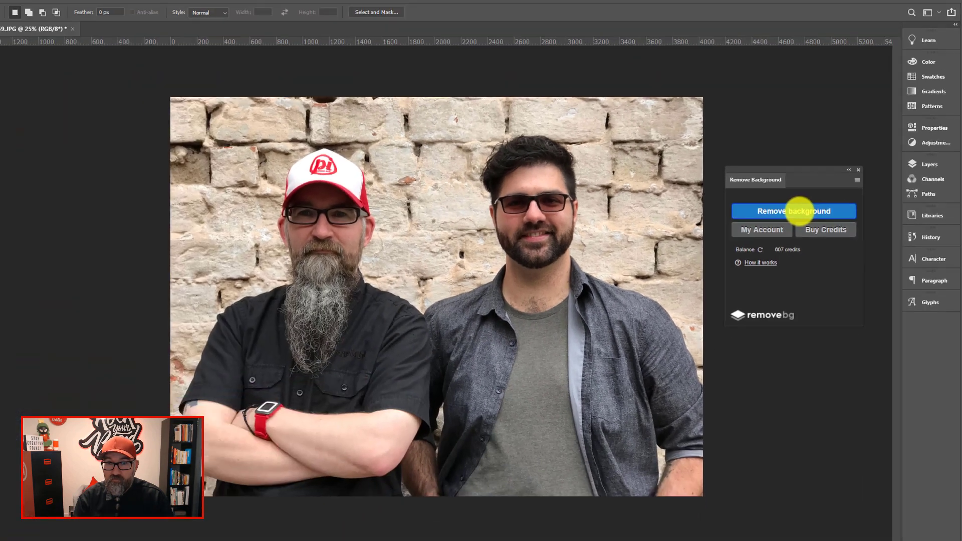
- Remove the stone-wall background via the extension, accepting the profile conversion, leaving 606 credits
{"action": "left_click", "coordinate": [800, 211]}
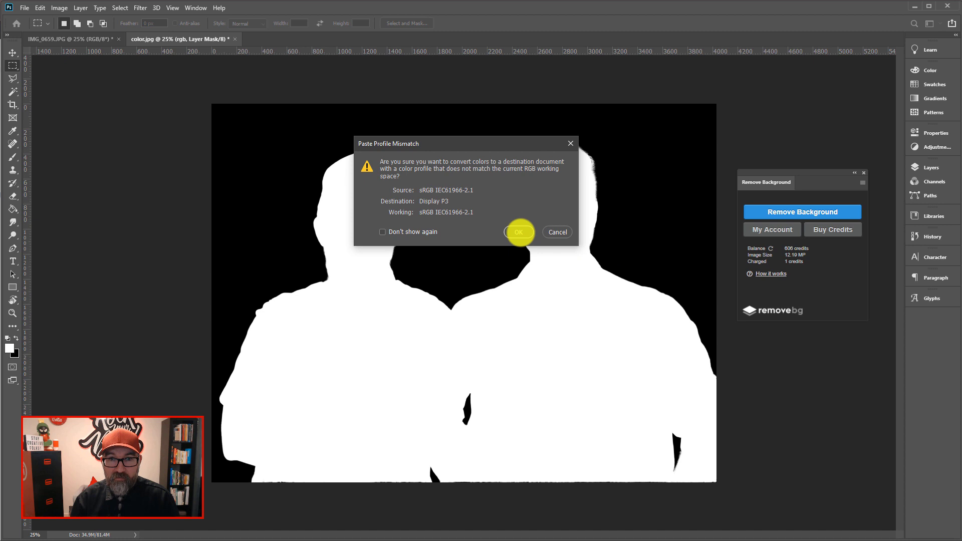
{"action": "left_click", "coordinate": [519, 232]}
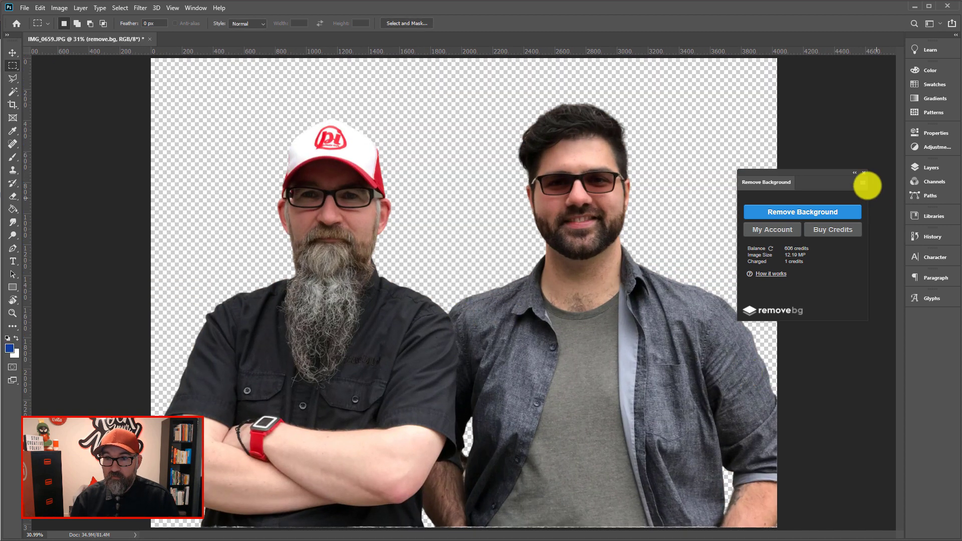
{"action": "left_click_drag", "start_coordinate": [820, 175], "coordinate": [847, 151]}
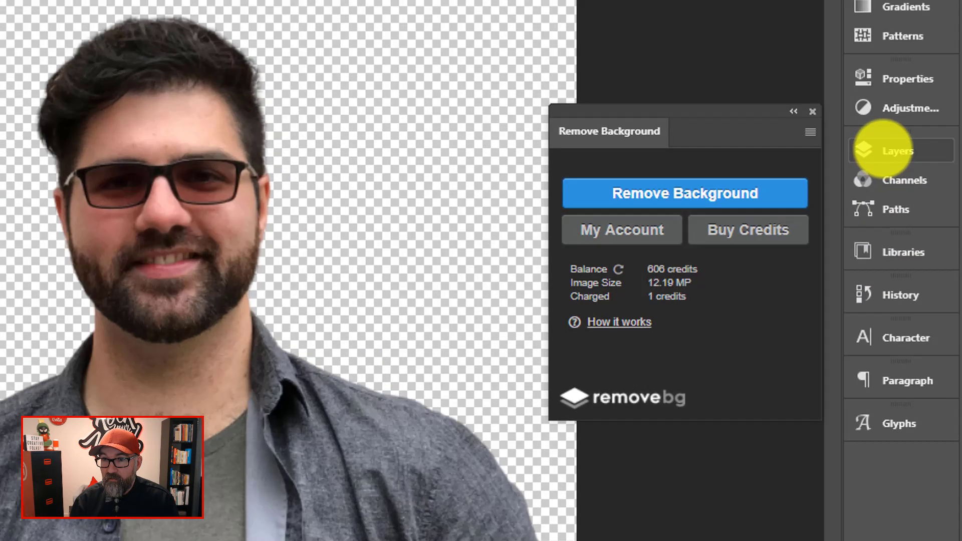
- Show the Layers panel and toggle the cutout and Background layers to compare, keeping the cutout visible
{"action": "left_click", "coordinate": [925, 166]}
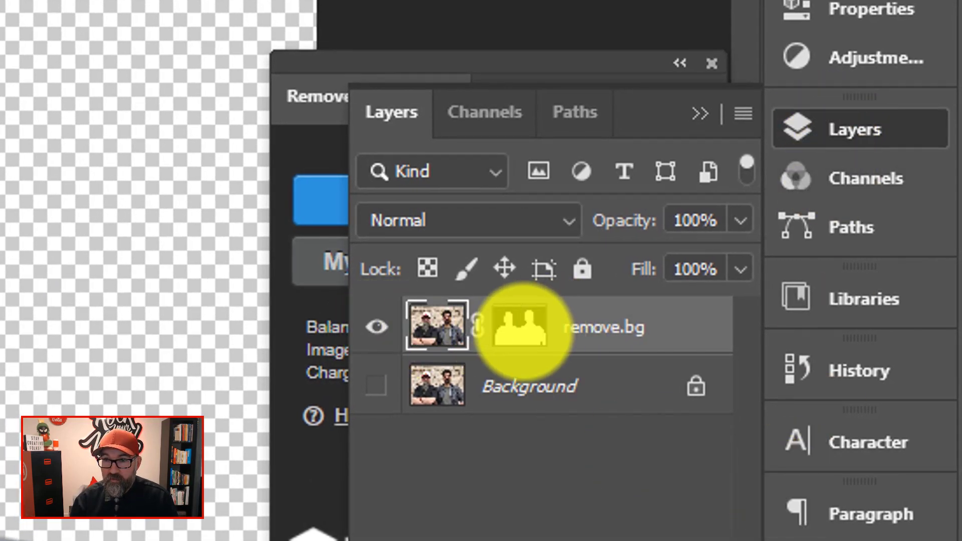
{"action": "left_click", "coordinate": [376, 327]}
{"action": "left_click", "coordinate": [377, 386]}
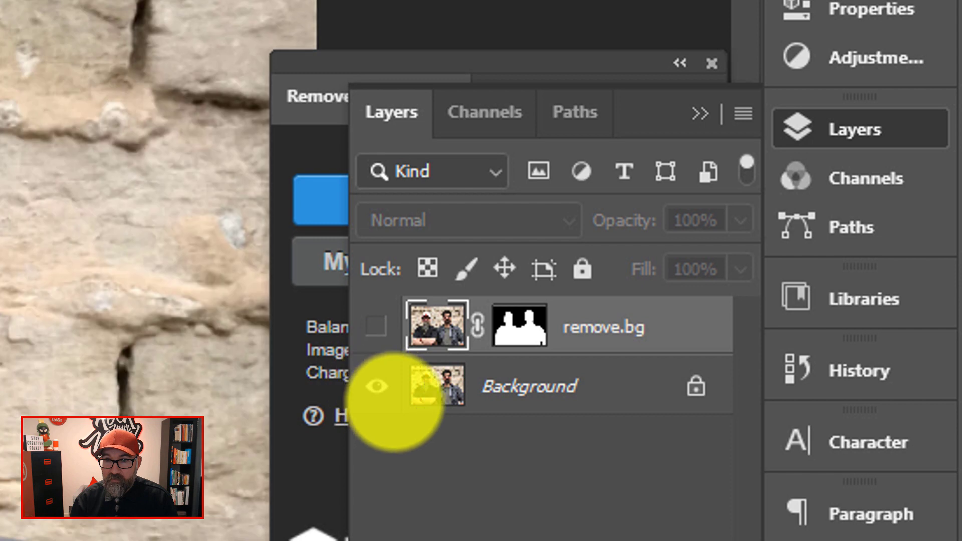
{"action": "left_click", "coordinate": [377, 385]}
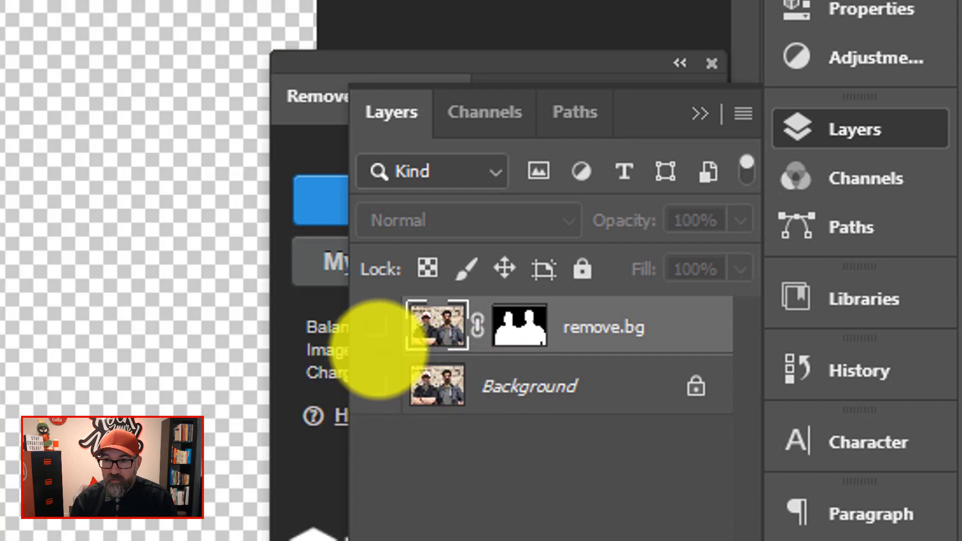
{"action": "left_click", "coordinate": [377, 327]}
- Inspect the cutout's mask in Select and Mask, exit without changes, and move the extension panel aside
{"action": "double_click", "coordinate": [533, 338]}
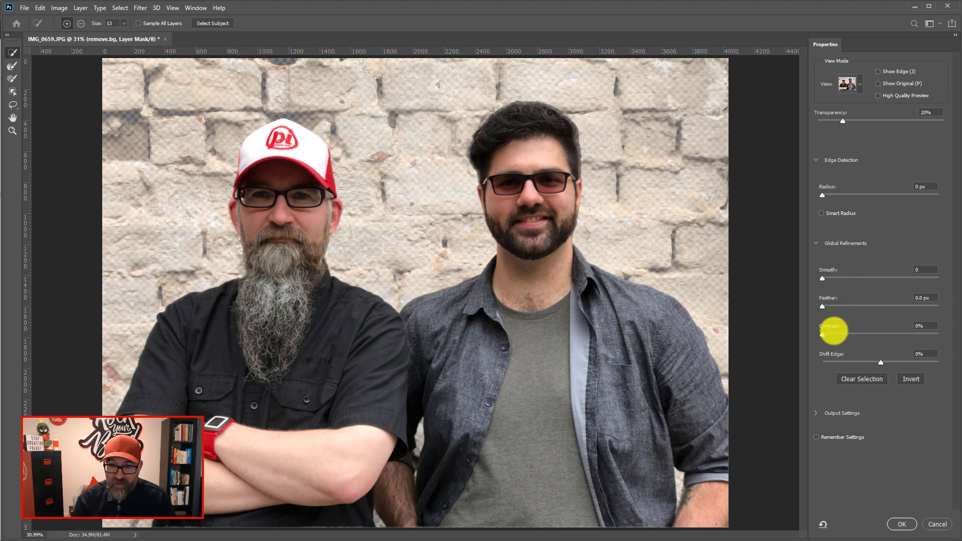
{"action": "left_click", "coordinate": [932, 524]}
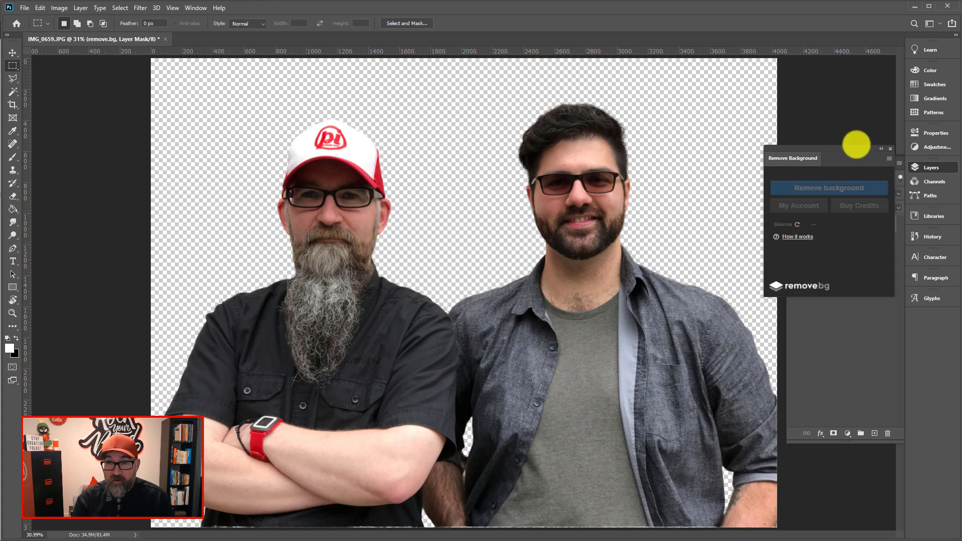
{"action": "left_click_drag", "start_coordinate": [855, 146], "coordinate": [822, 73]}
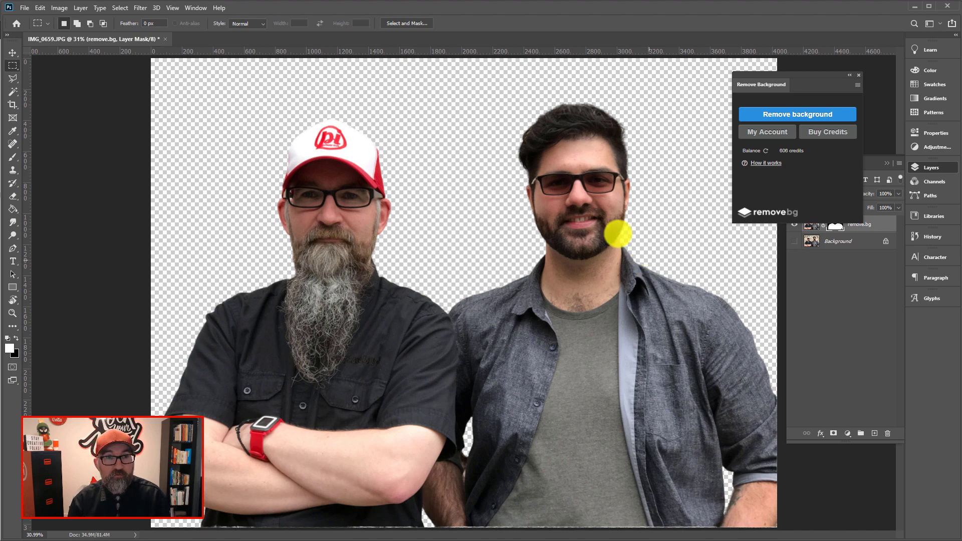
{"action": "scroll", "coordinate": [451, 133], "scroll_direction": "up", "scroll_amount": 2}
{"action": "scroll", "coordinate": [451, 133], "scroll_direction": "up", "scroll_amount": 2}
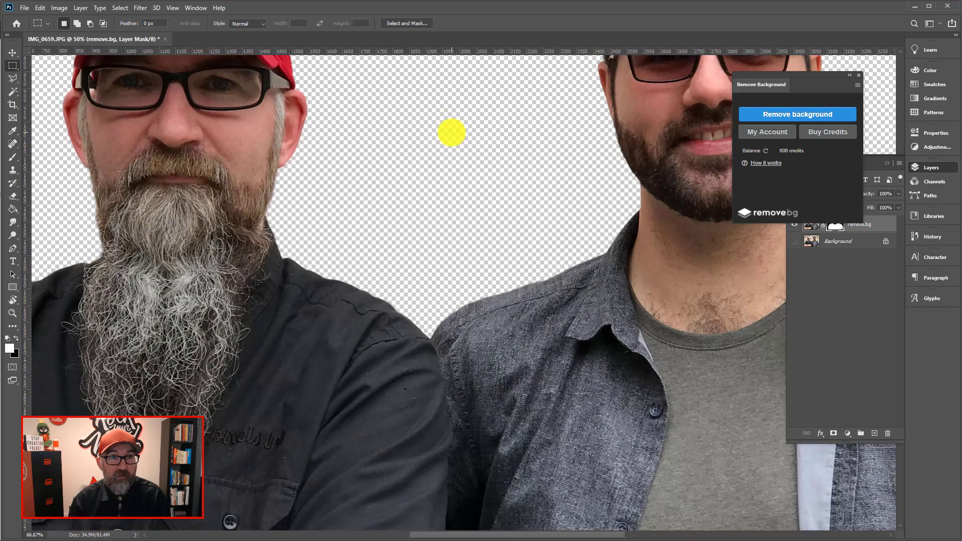
{"action": "left_click_drag", "start_coordinate": [297, 244], "coordinate": [625, 438]}
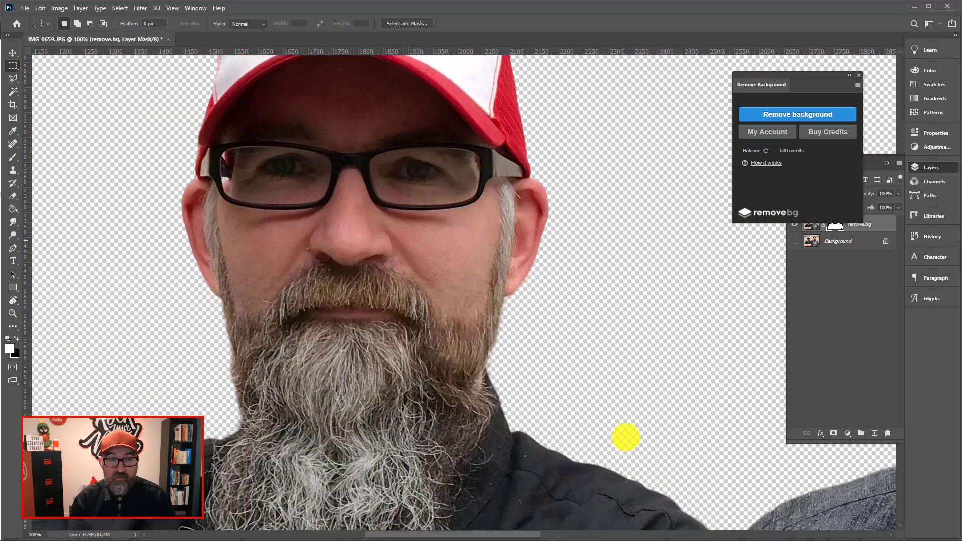
{"action": "left_click_drag", "start_coordinate": [507, 301], "coordinate": [506, 402]}
{"action": "left_click_drag", "start_coordinate": [795, 391], "coordinate": [236, 305]}
{"action": "left_click_drag", "start_coordinate": [604, 356], "coordinate": [421, 356]}
{"action": "left_click_drag", "start_coordinate": [716, 435], "coordinate": [686, 435]}
{"action": "scroll", "coordinate": [686, 435], "scroll_direction": "up", "scroll_amount": 5}
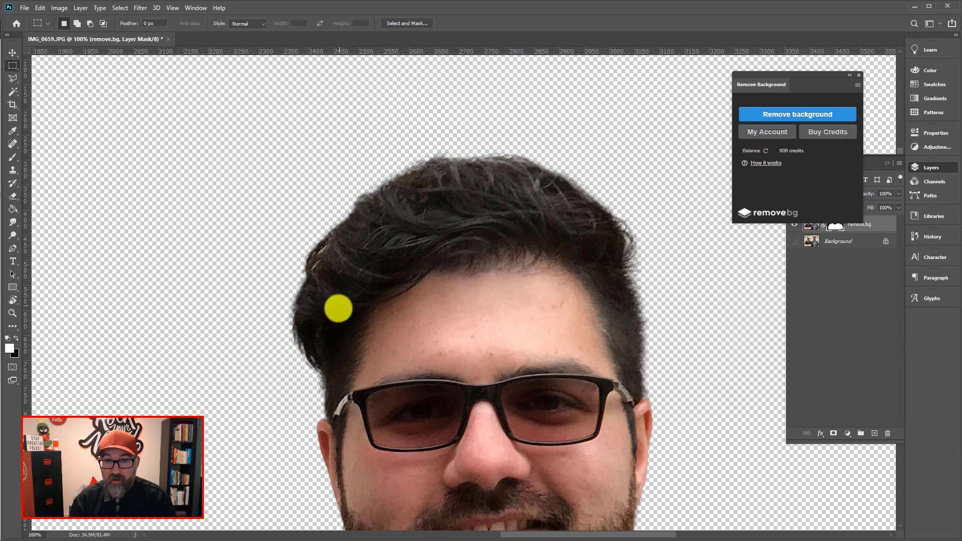
{"action": "scroll", "coordinate": [610, 376], "scroll_direction": "down", "scroll_amount": 15}
{"action": "scroll", "coordinate": [561, 346], "scroll_direction": "right", "scroll_amount": 10}
{"action": "scroll", "coordinate": [671, 271], "scroll_direction": "down", "scroll_amount": 10}
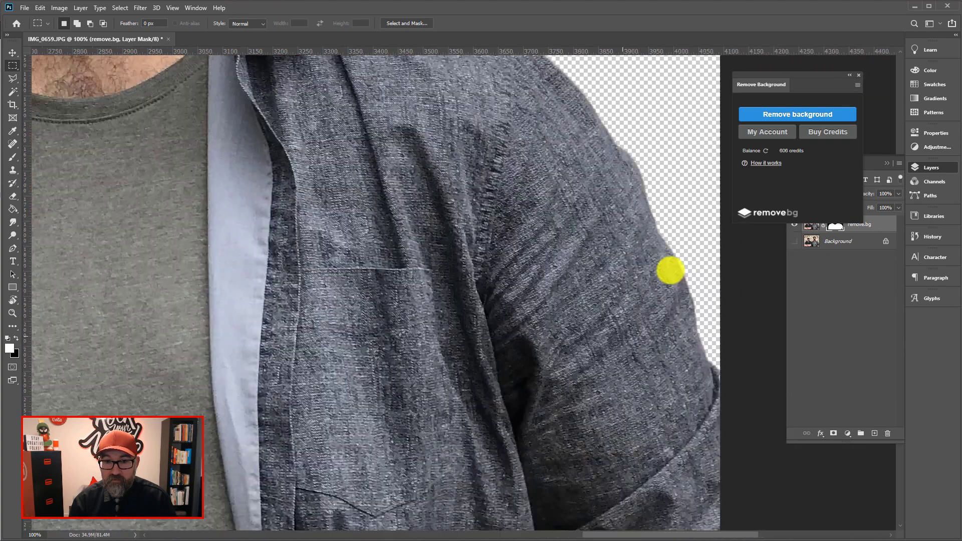
{"action": "scroll", "coordinate": [601, 387], "scroll_direction": "left", "scroll_amount": 2}
{"action": "scroll", "coordinate": [630, 278], "scroll_direction": "down", "scroll_amount": 3}
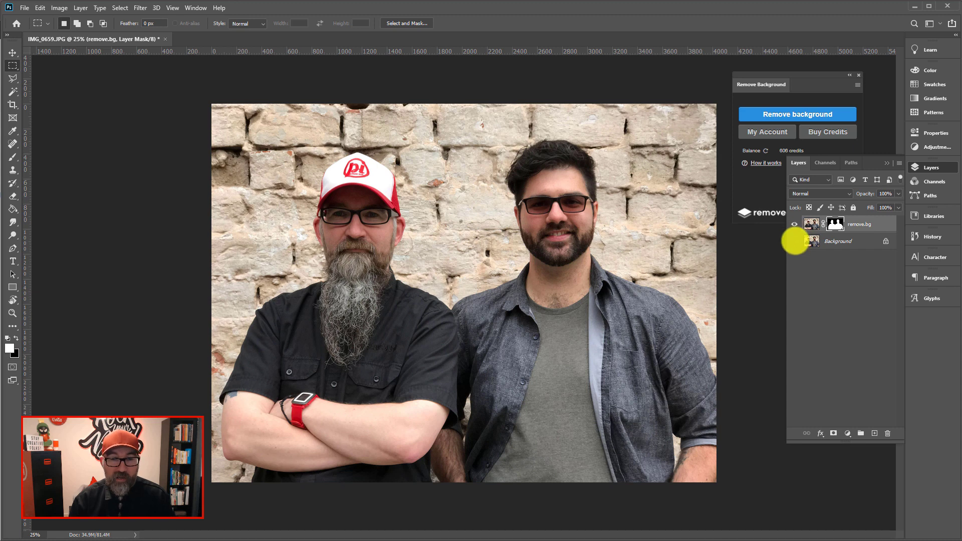
{"action": "left_click", "coordinate": [794, 241]}
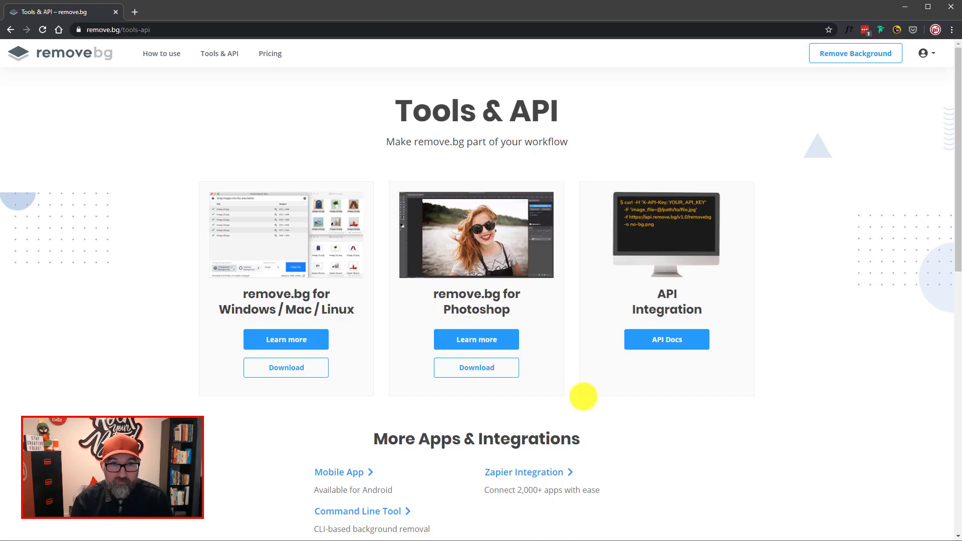
- Return from Tools & API to the remove.bg home page via the top-left logo
{"action": "left_click", "coordinate": [80, 54]}
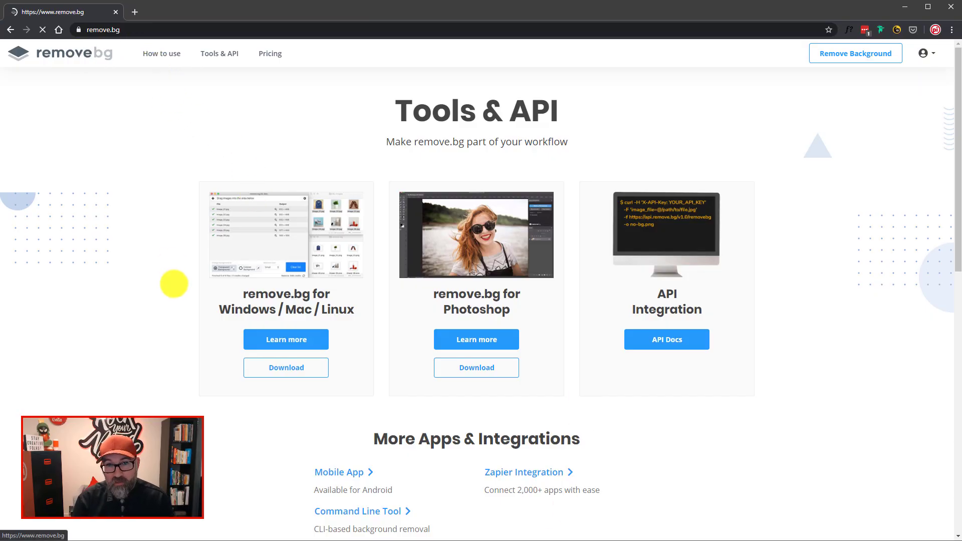